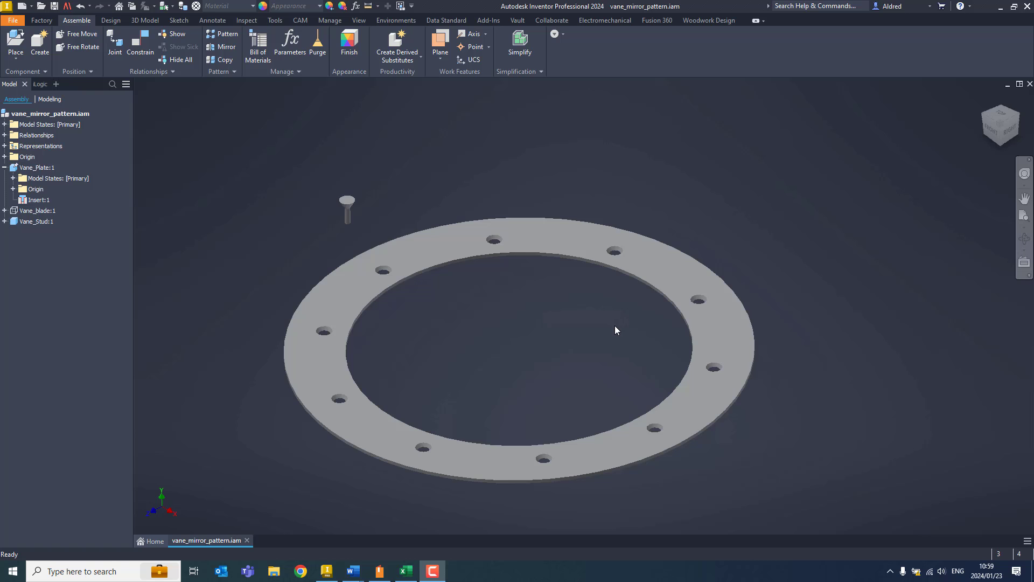
Edit Vane_Plate in place and change Circular Pattern2 from 10 holes to 8.
{"action": "middle_click_drag", "start_coordinate": [404, 350], "coordinate": [418, 333]}
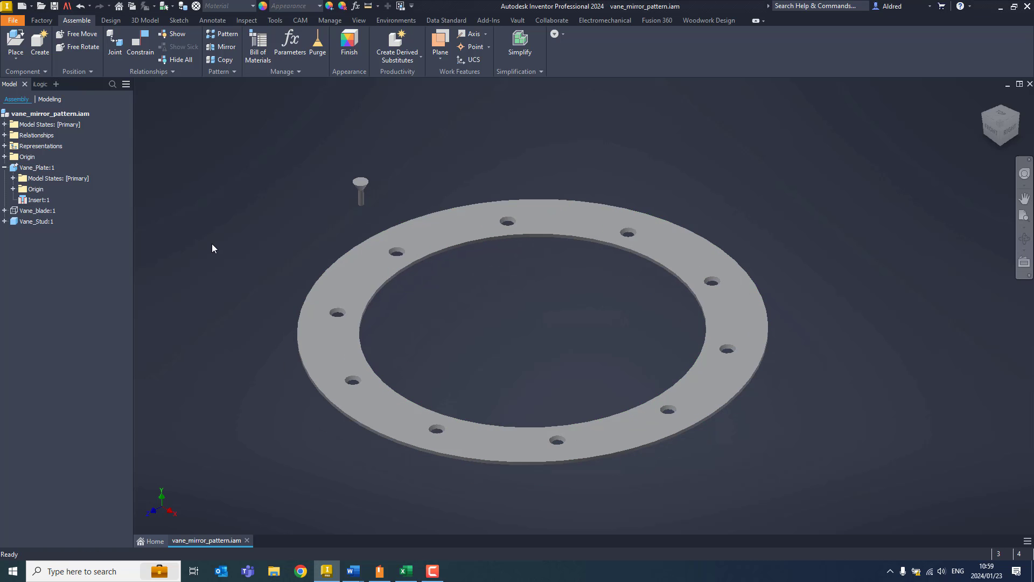
{"action": "left_click", "coordinate": [360, 187]}
{"action": "left_click", "coordinate": [259, 242]}
{"action": "double_click", "coordinate": [36, 168]}
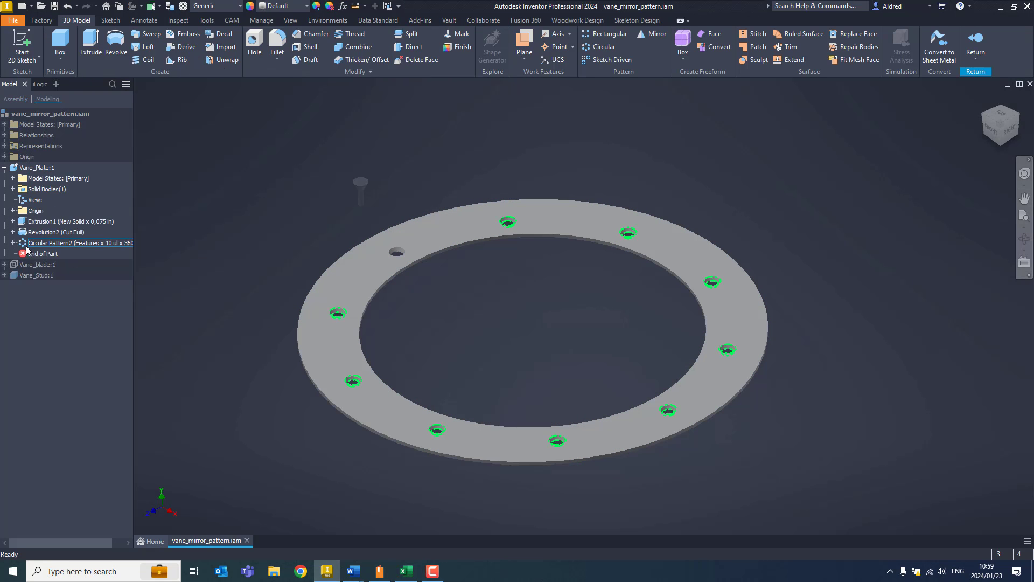
{"action": "double_click", "coordinate": [40, 243]}
{"action": "left_click", "coordinate": [186, 172]}
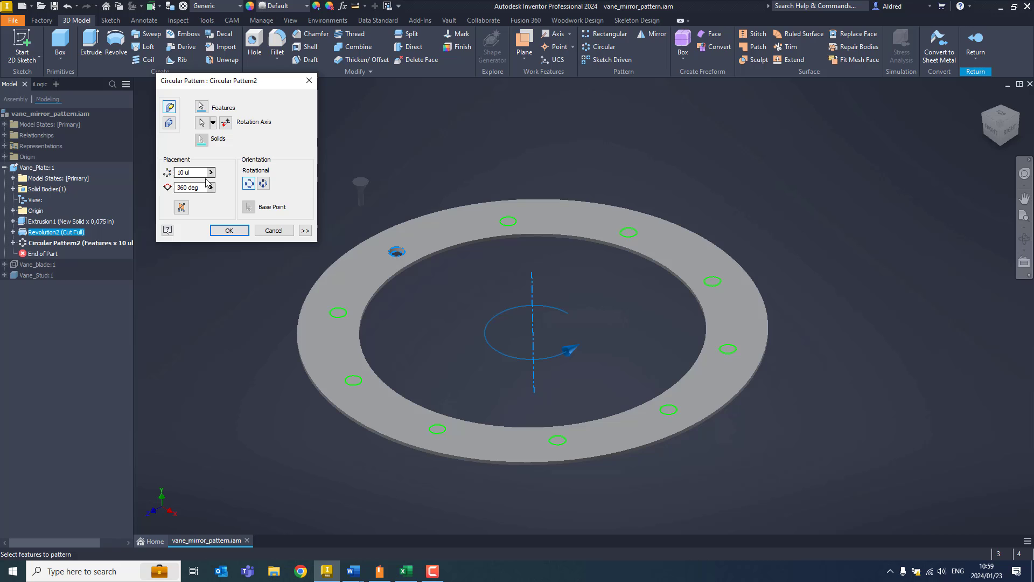
{"action": "type", "text": "8"}
{"action": "key", "text": "Return"}
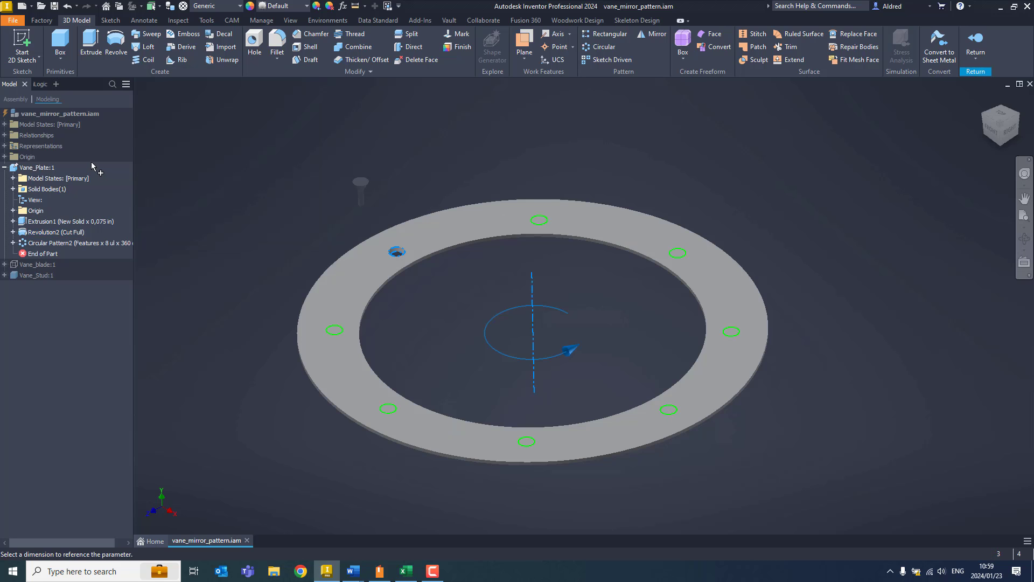
{"action": "left_click", "coordinate": [108, 243]}
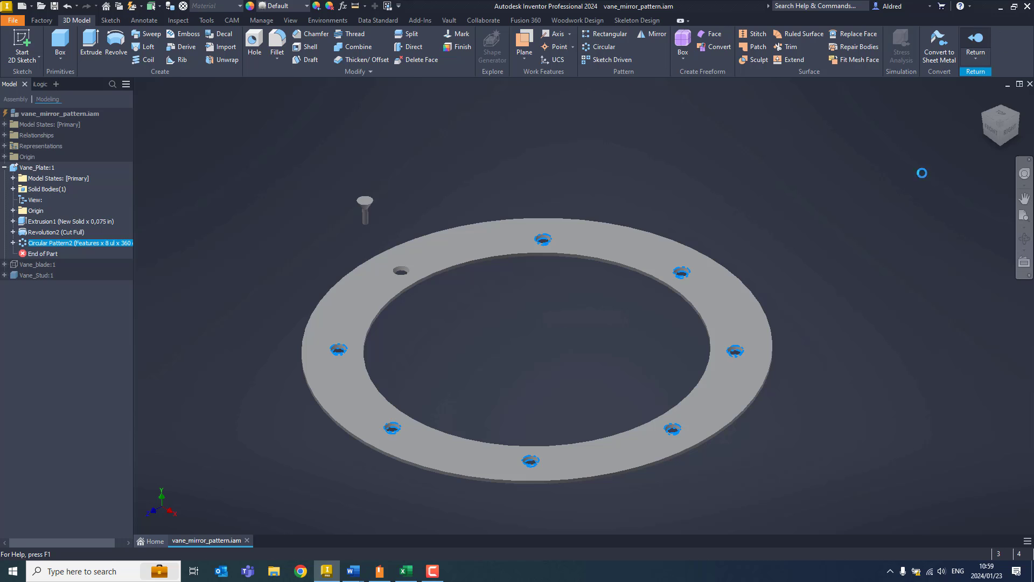
Return to the assembly, preview Pattern Component's Rectangular and Circular options, then cancel it.
{"action": "double_click", "coordinate": [537, 186]}
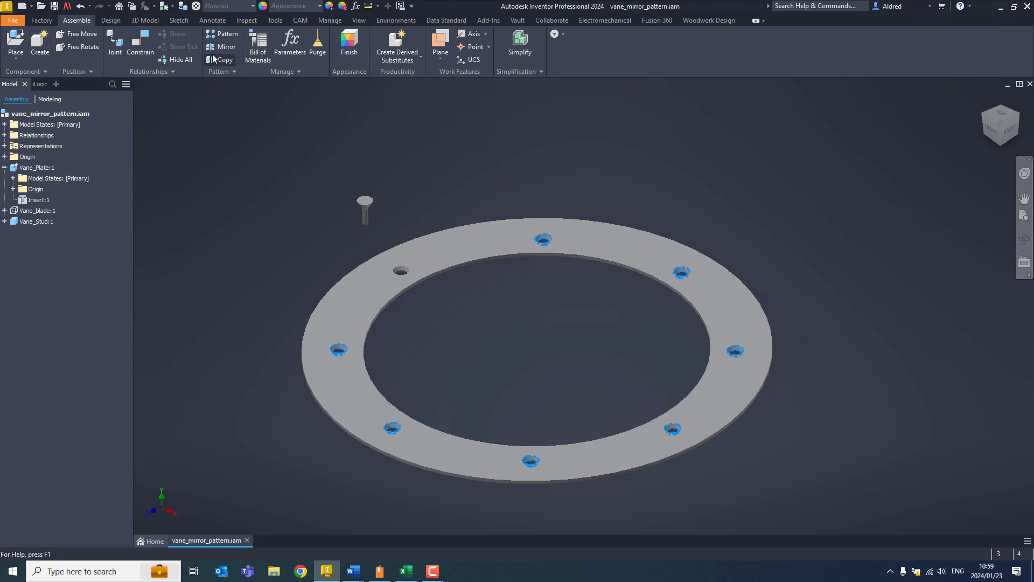
{"action": "left_click", "coordinate": [221, 36]}
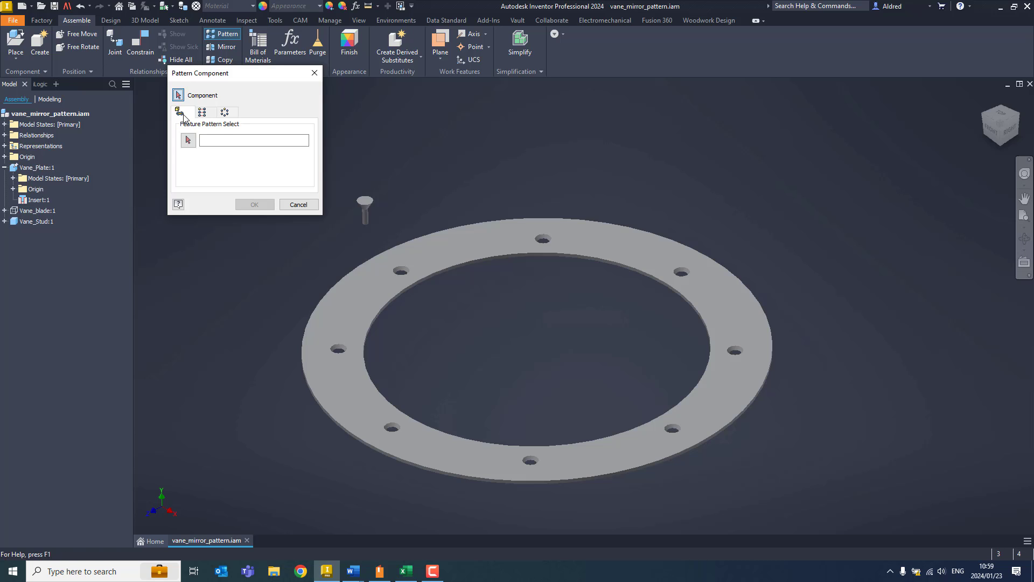
{"action": "left_click", "coordinate": [203, 113]}
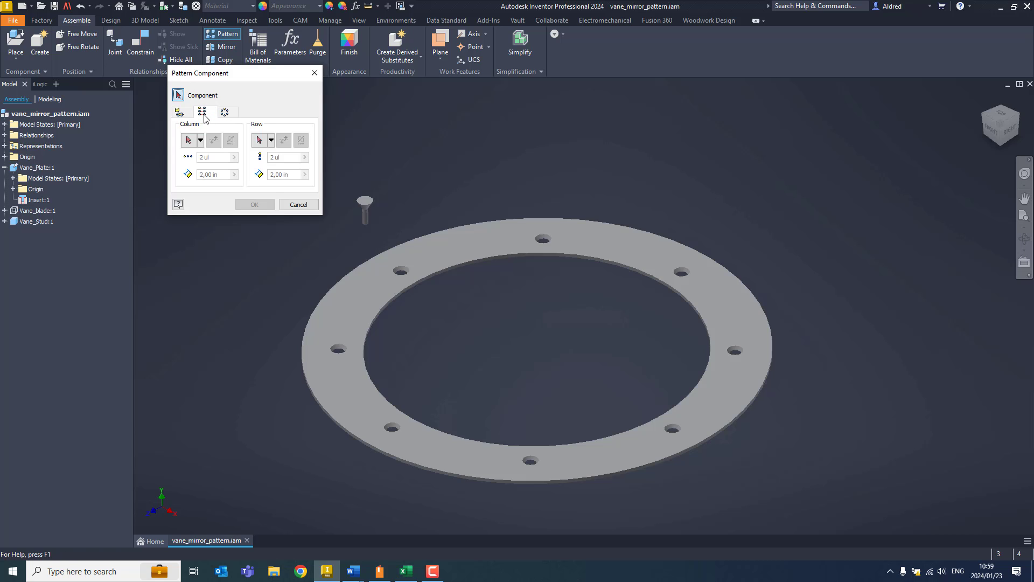
{"action": "left_click", "coordinate": [225, 113]}
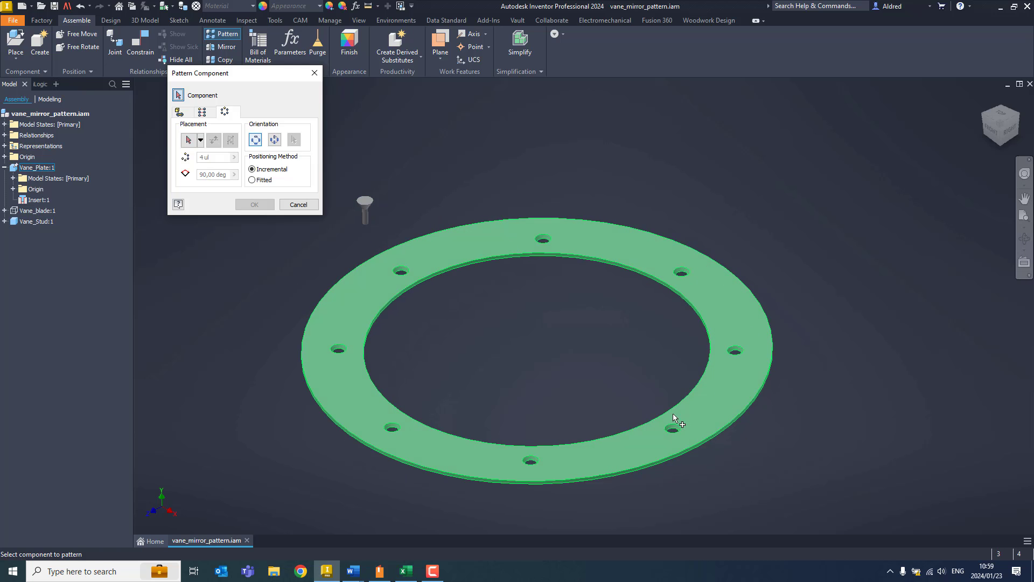
{"action": "left_click", "coordinate": [297, 204]}
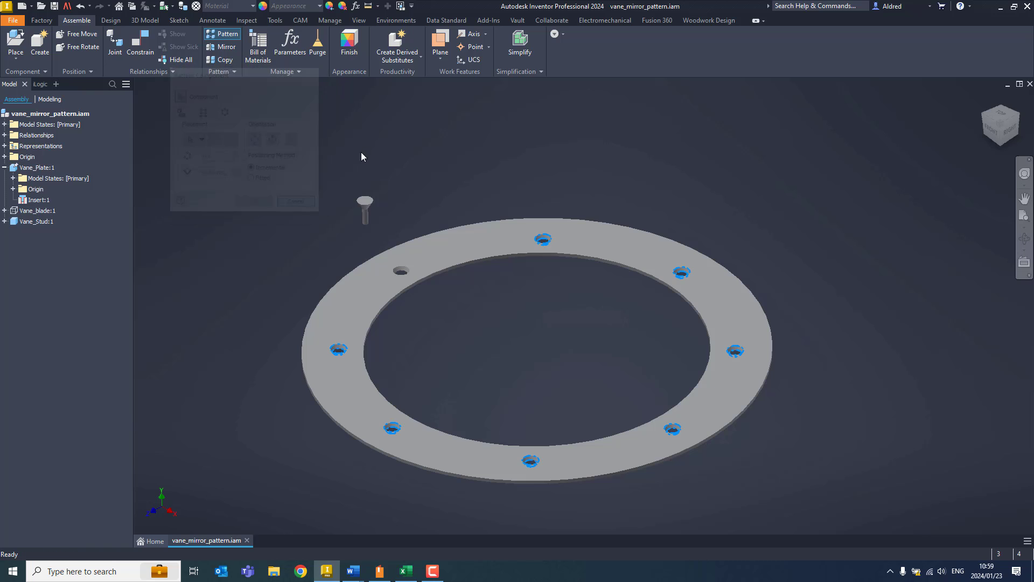
Insert-constrain the stud's top edge into a plate hole edge using the aligned solution.
{"action": "left_click", "coordinate": [136, 41]}
{"action": "middle_click_drag", "start_coordinate": [270, 376], "coordinate": [413, 456]}
{"action": "scroll", "coordinate": [561, 266], "scroll_direction": "up", "scroll_amount": 3}
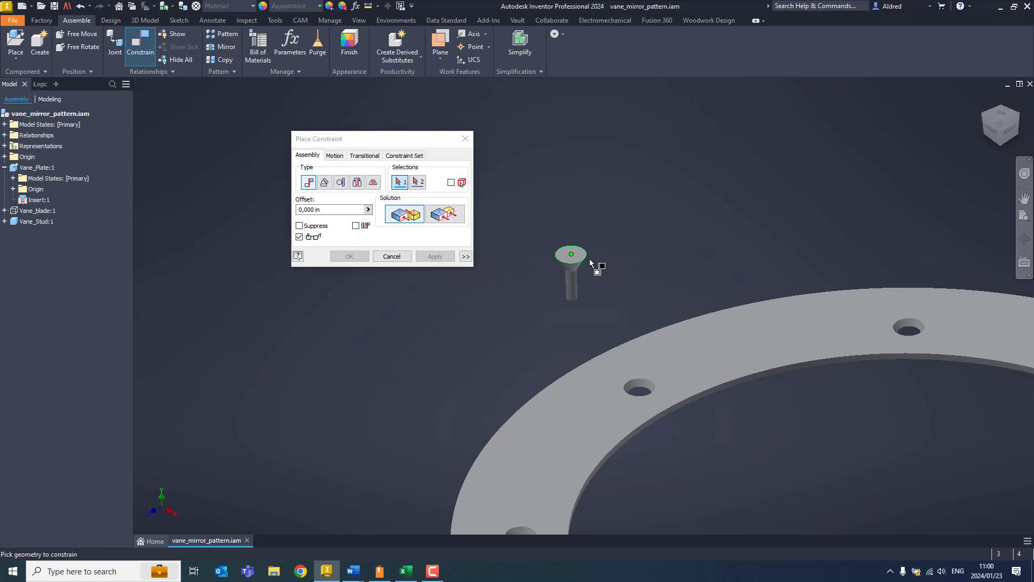
{"action": "left_click", "coordinate": [358, 182]}
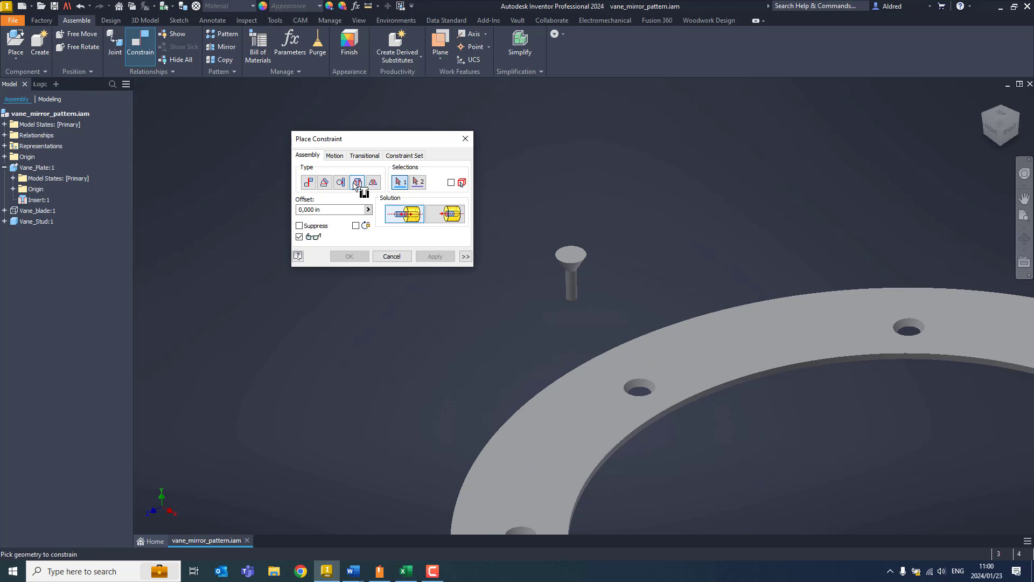
{"action": "left_click", "coordinate": [585, 257]}
{"action": "left_click", "coordinate": [654, 380]}
{"action": "middle_click_drag", "start_coordinate": [661, 309], "coordinate": [563, 225]}
{"action": "left_click", "coordinate": [445, 214]}
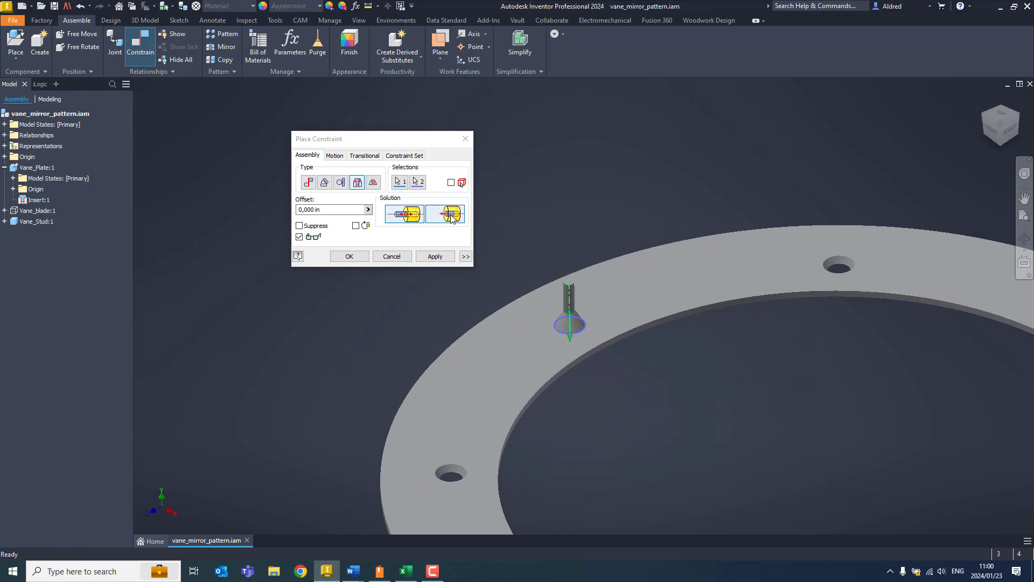
{"action": "left_click", "coordinate": [350, 256]}
{"action": "middle_click_drag", "start_coordinate": [578, 376], "coordinate": [540, 307]}
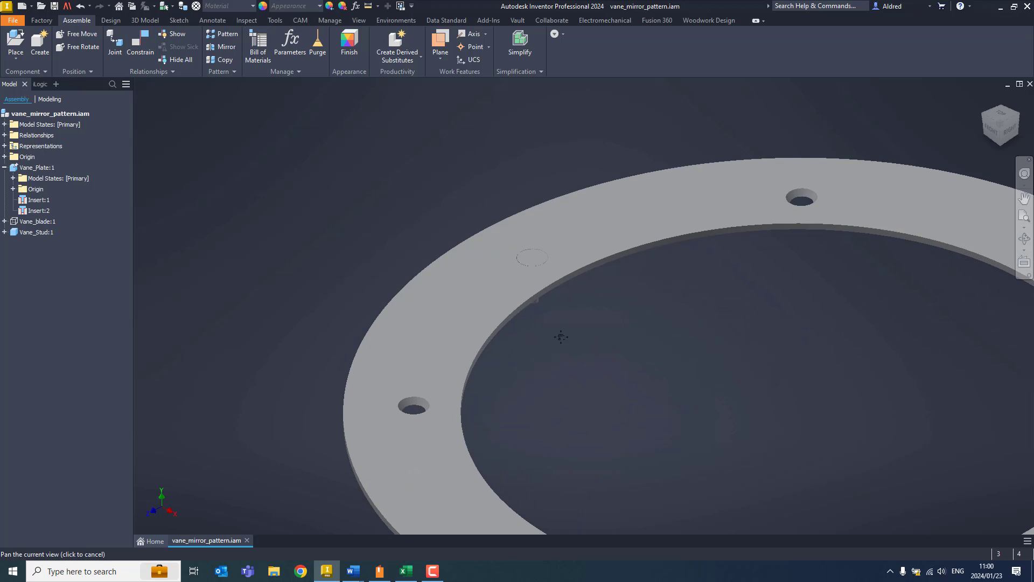
Apply the yellow Canary appearance to the vane stud and zoom out to view it.
{"action": "left_click", "coordinate": [539, 303]}
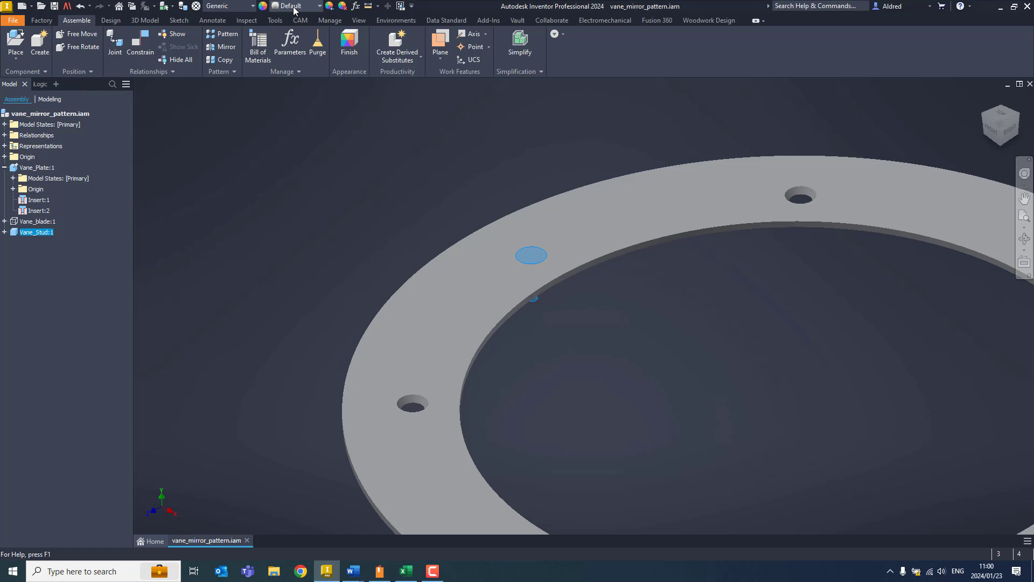
{"action": "left_click", "coordinate": [313, 8]}
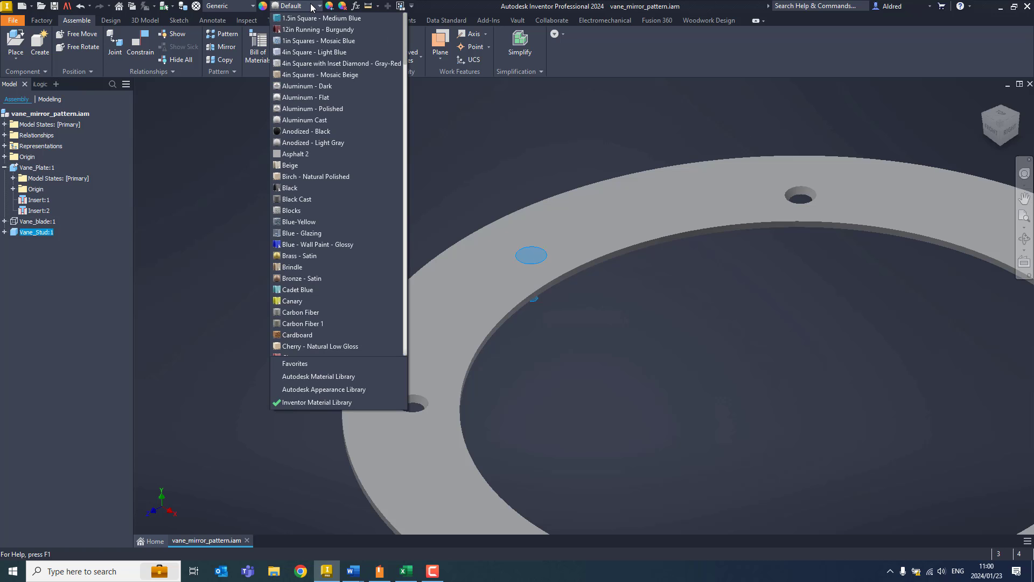
{"action": "left_click", "coordinate": [293, 301]}
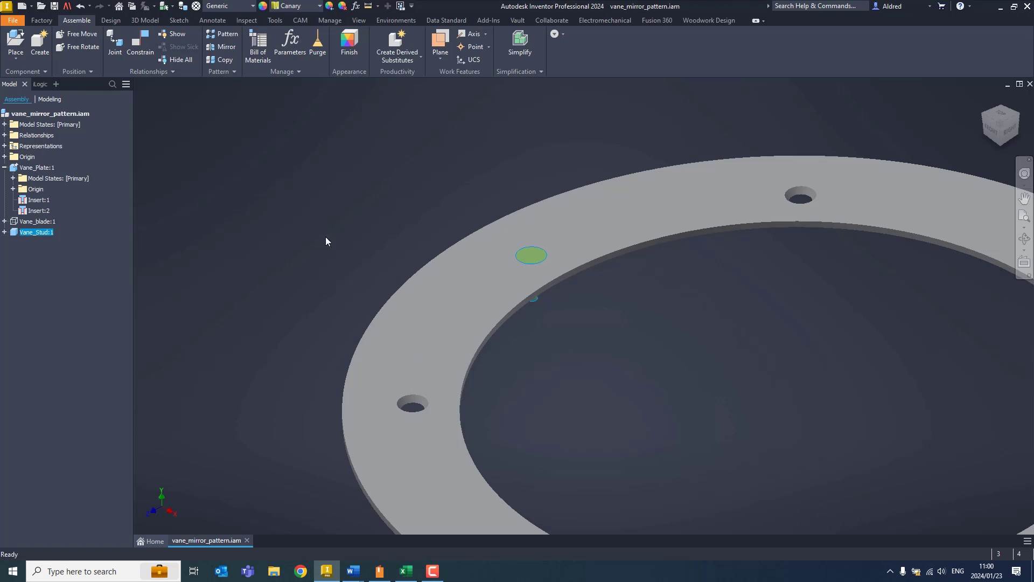
{"action": "key", "text": "Escape"}
{"action": "scroll", "coordinate": [639, 370], "scroll_direction": "down", "scroll_amount": 3}
{"action": "scroll", "coordinate": [446, 393], "scroll_direction": "up", "scroll_amount": 1}
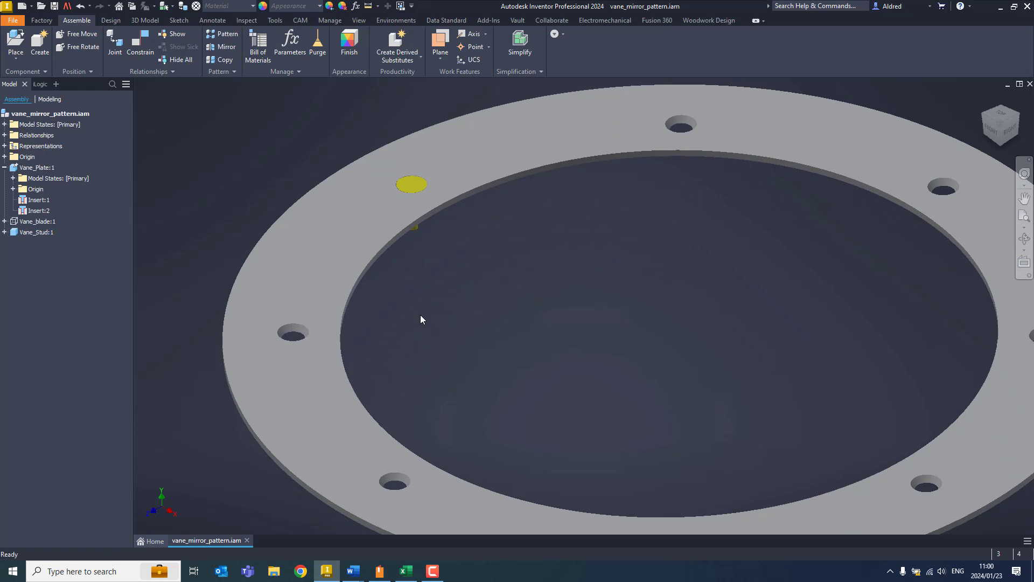
{"action": "scroll", "coordinate": [428, 280], "scroll_direction": "down", "scroll_amount": 2}
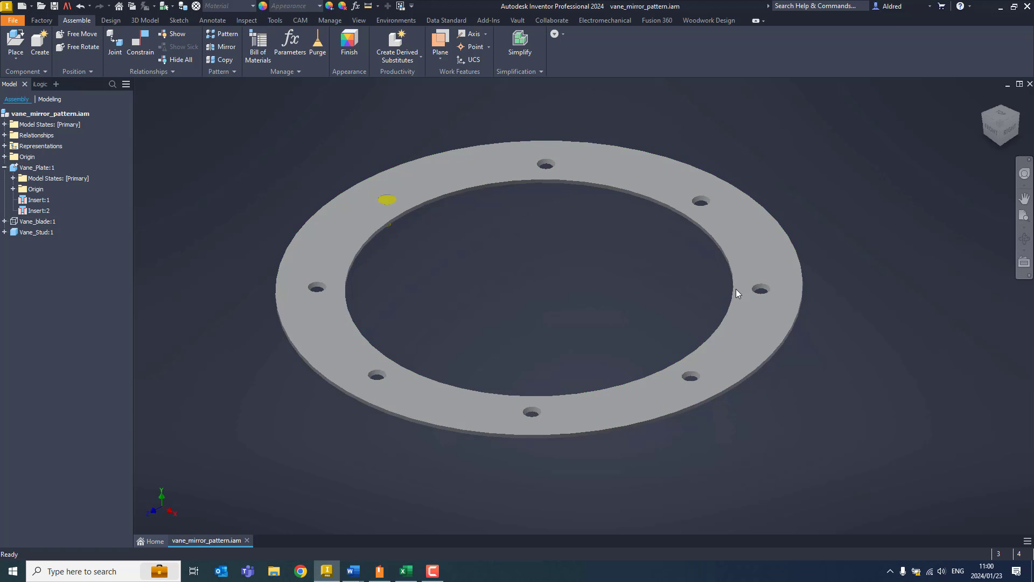
Start a circular component pattern with Vane_Stud as the component.
{"action": "left_click", "coordinate": [213, 34]}
{"action": "left_click", "coordinate": [225, 111]}
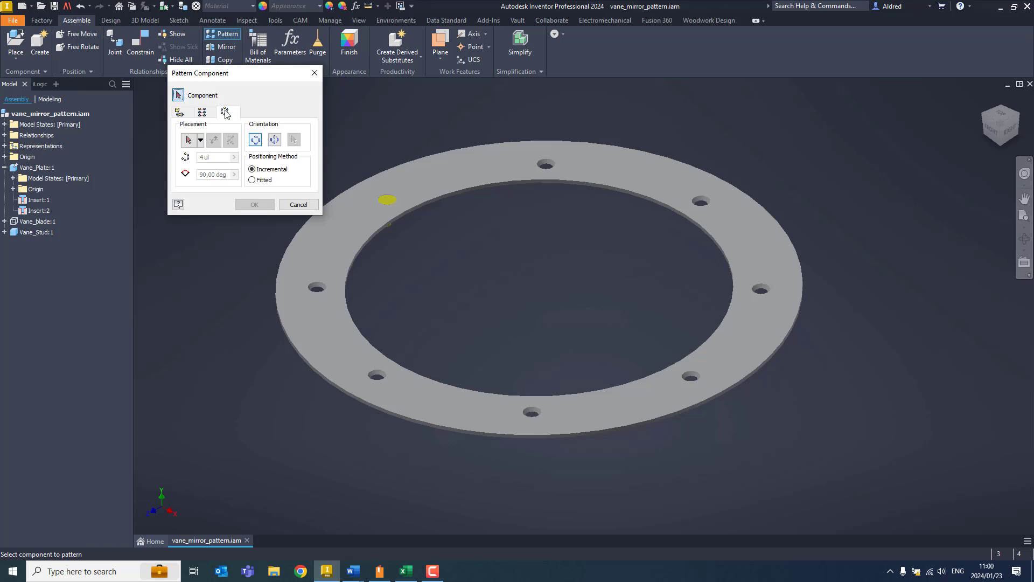
{"action": "scroll", "coordinate": [385, 204], "scroll_direction": "up", "scroll_amount": 3}
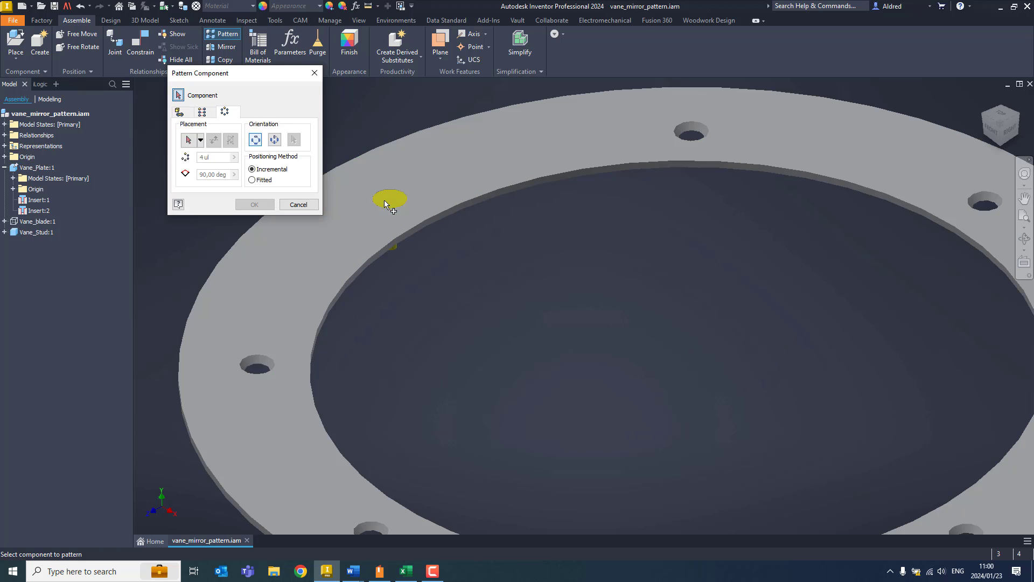
{"action": "left_click", "coordinate": [397, 200]}
{"action": "scroll", "coordinate": [552, 313], "scroll_direction": "down", "scroll_amount": 3}
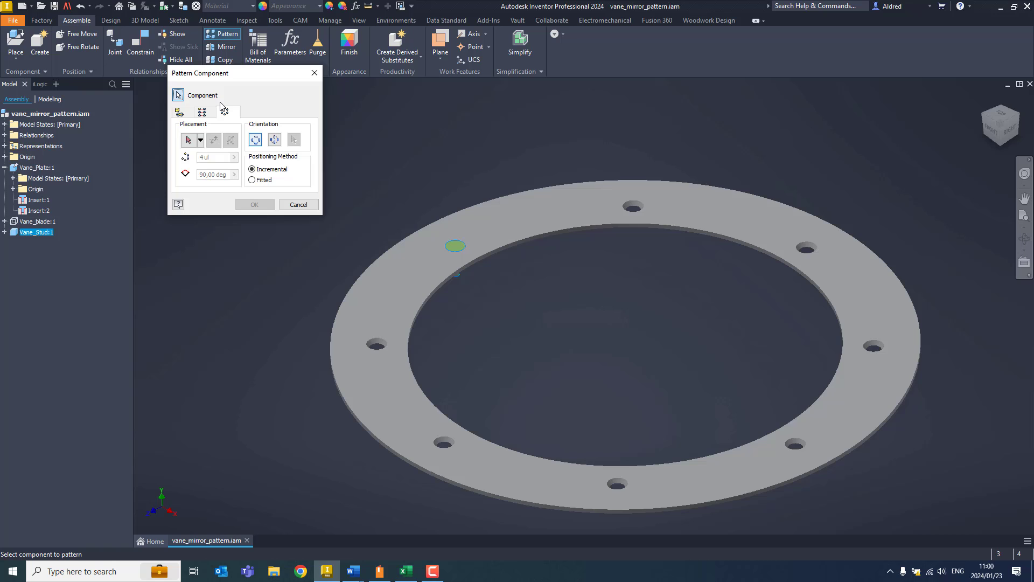
Set the pattern axis to Y Axis with 8 occurrences and create it.
{"action": "left_click", "coordinate": [189, 141]}
{"action": "scroll", "coordinate": [555, 252], "scroll_direction": "up", "scroll_amount": 3}
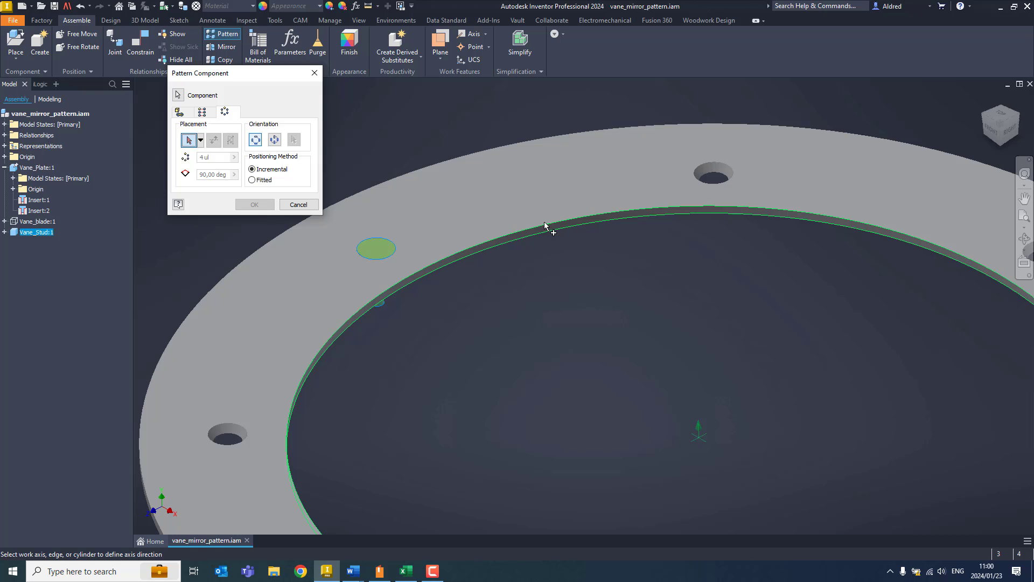
{"action": "scroll", "coordinate": [573, 318], "scroll_direction": "down", "scroll_amount": 3}
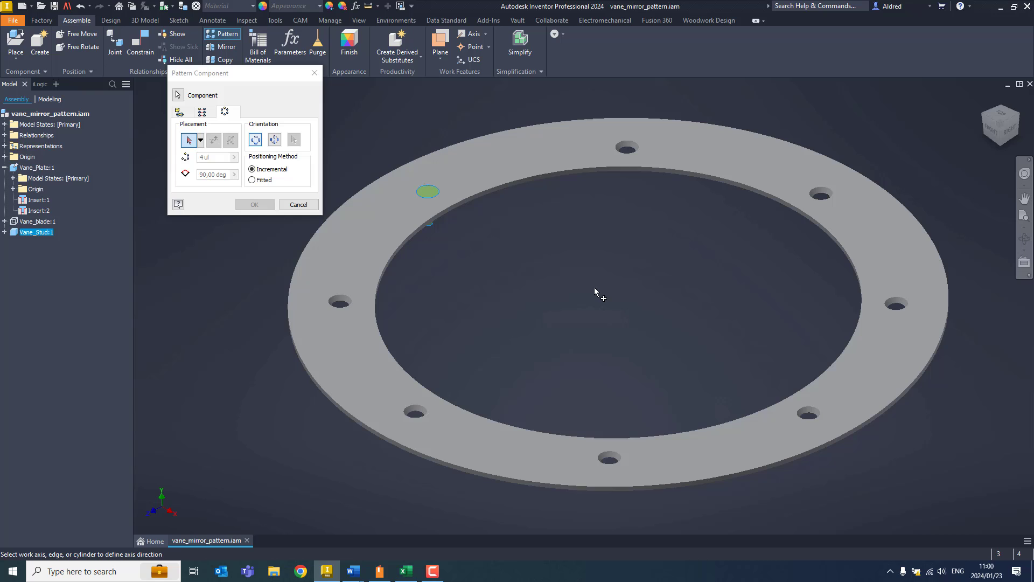
{"action": "left_click", "coordinate": [201, 140]}
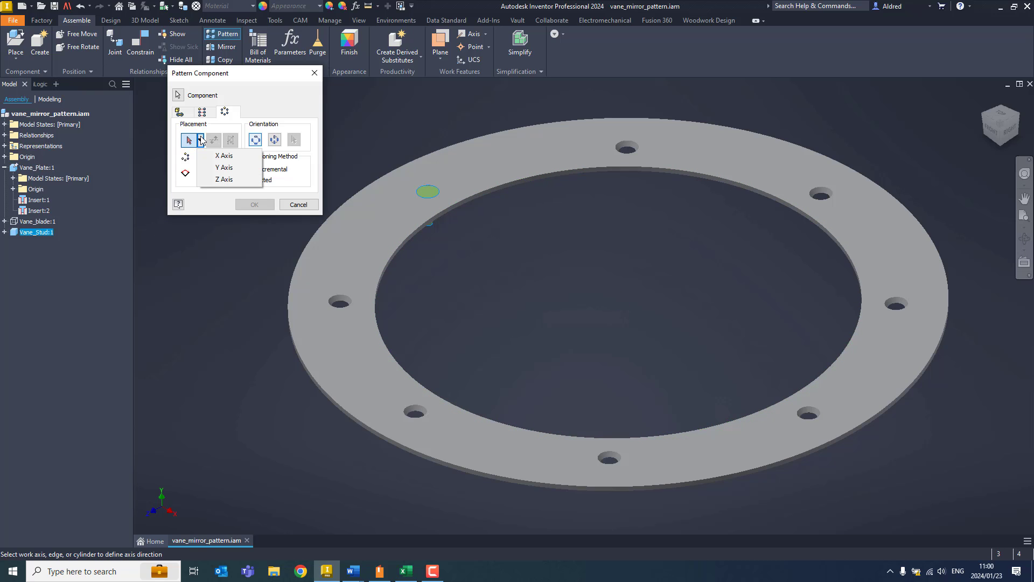
{"action": "left_click", "coordinate": [233, 167]}
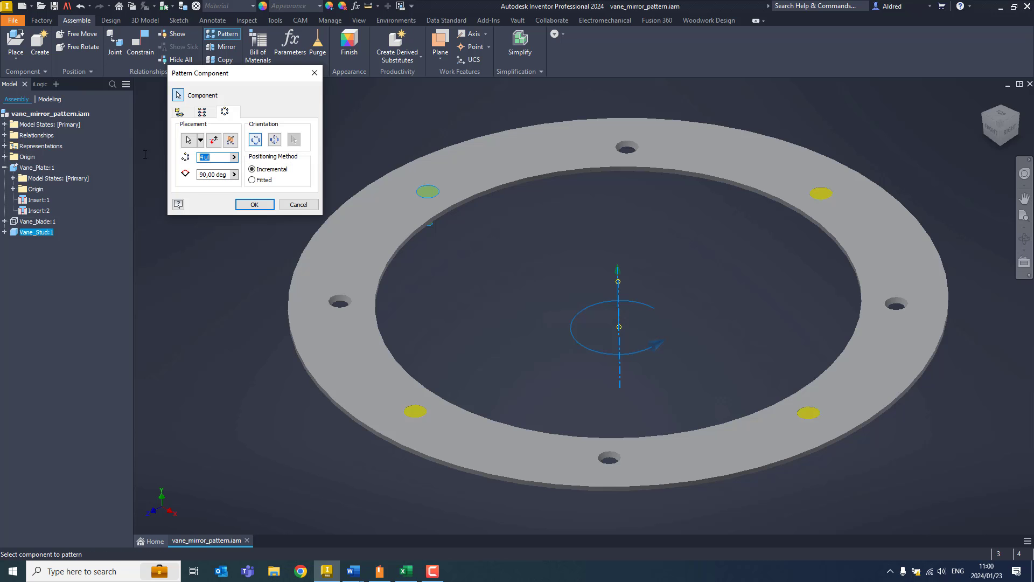
{"action": "type", "text": "8"}
{"action": "left_click", "coordinate": [260, 204]}
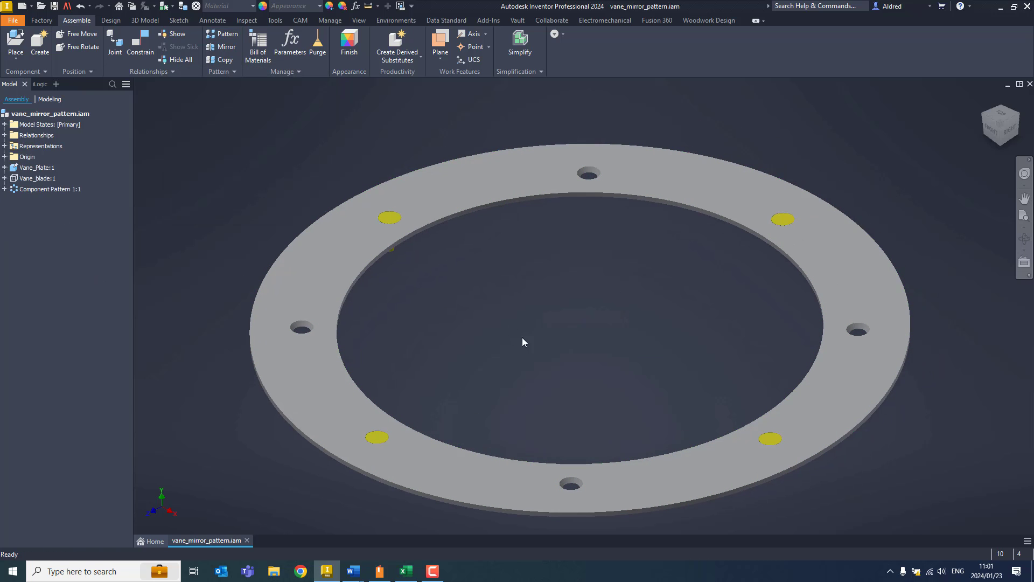
Edit Component Pattern 1:1 to a 360° angle with Fitted positioning for the 8 studs.
{"action": "double_click", "coordinate": [56, 188]}
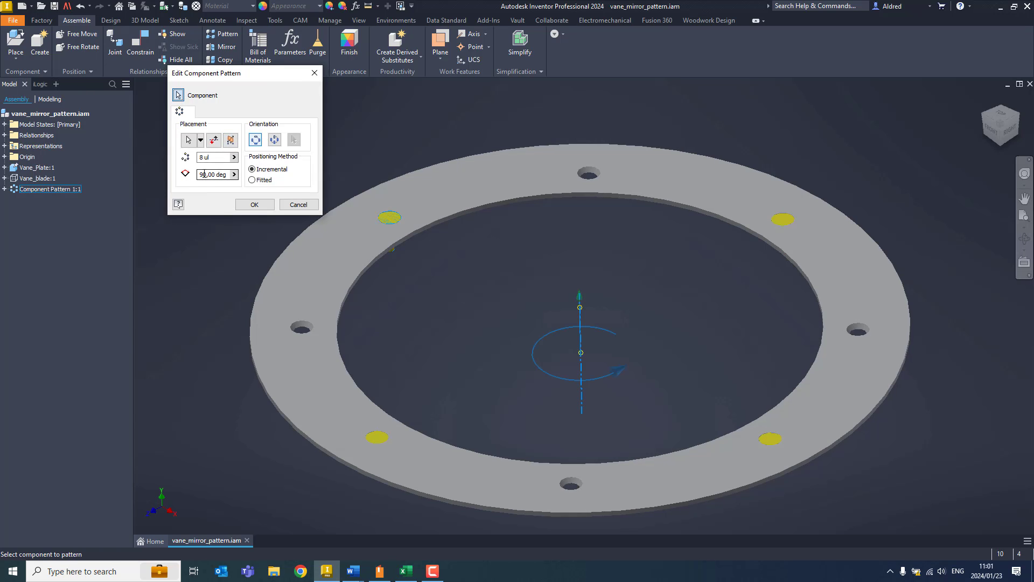
{"action": "left_click", "coordinate": [229, 176]}
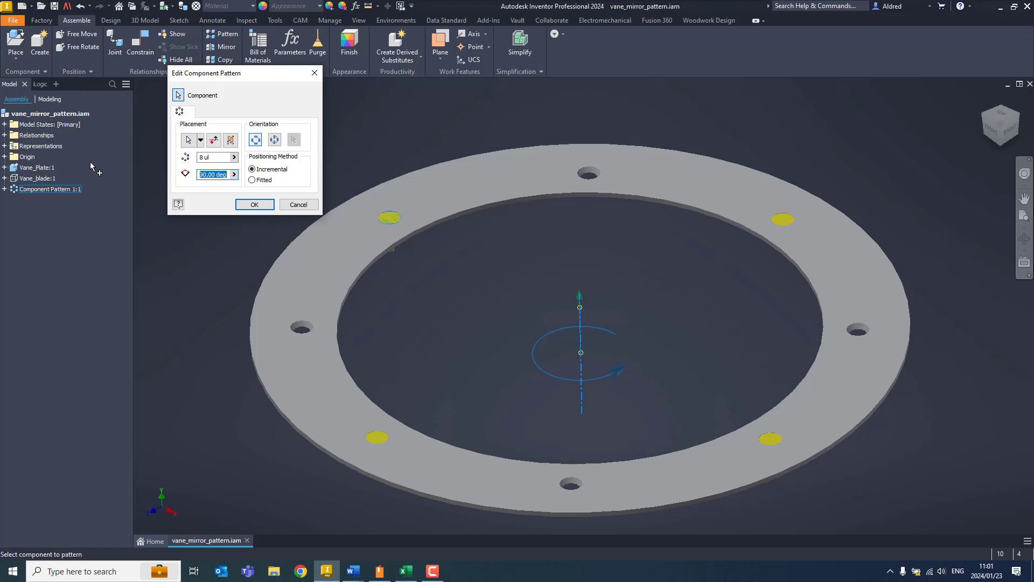
{"action": "type", "text": "360/8"}
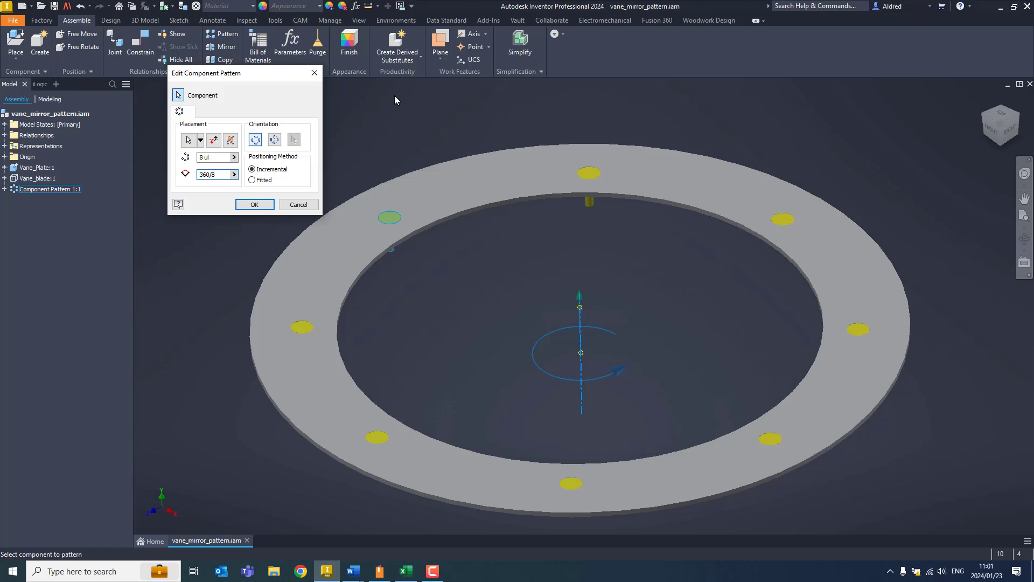
{"action": "left_click", "coordinate": [252, 180]}
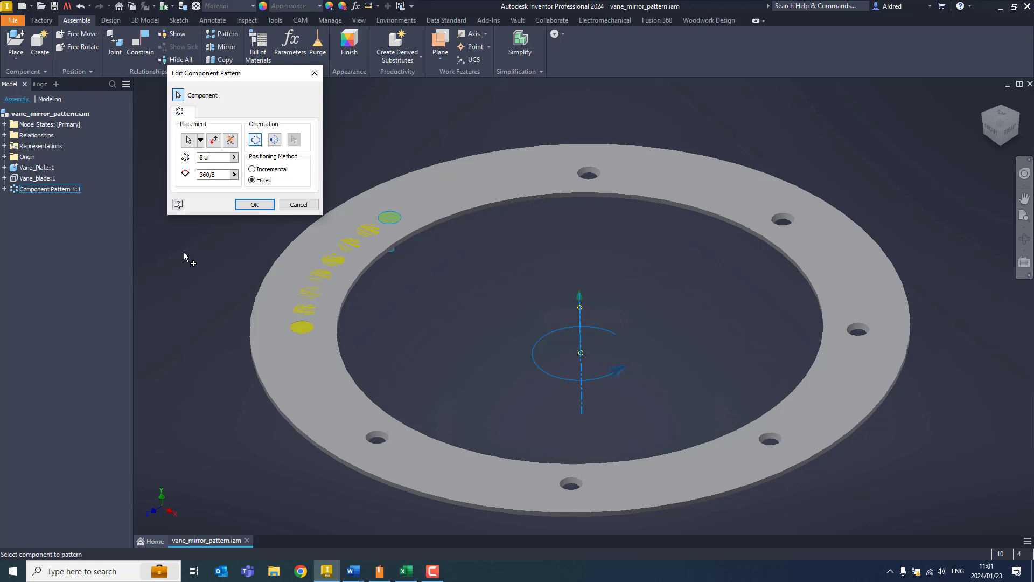
{"action": "key", "text": "Tab"}
{"action": "key", "text": "Tab"}
{"action": "type", "text": "3"}
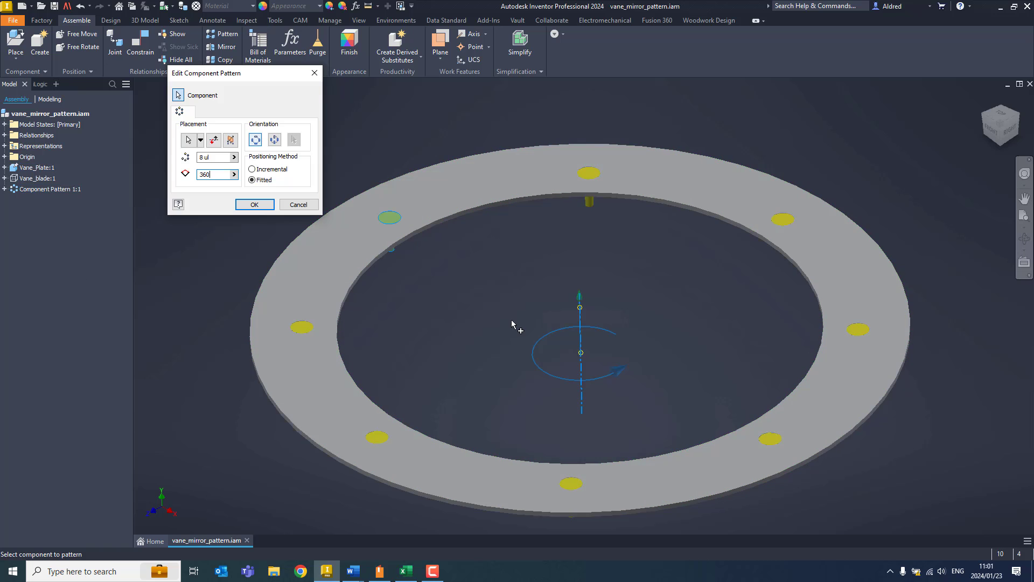
{"action": "left_click", "coordinate": [255, 205]}
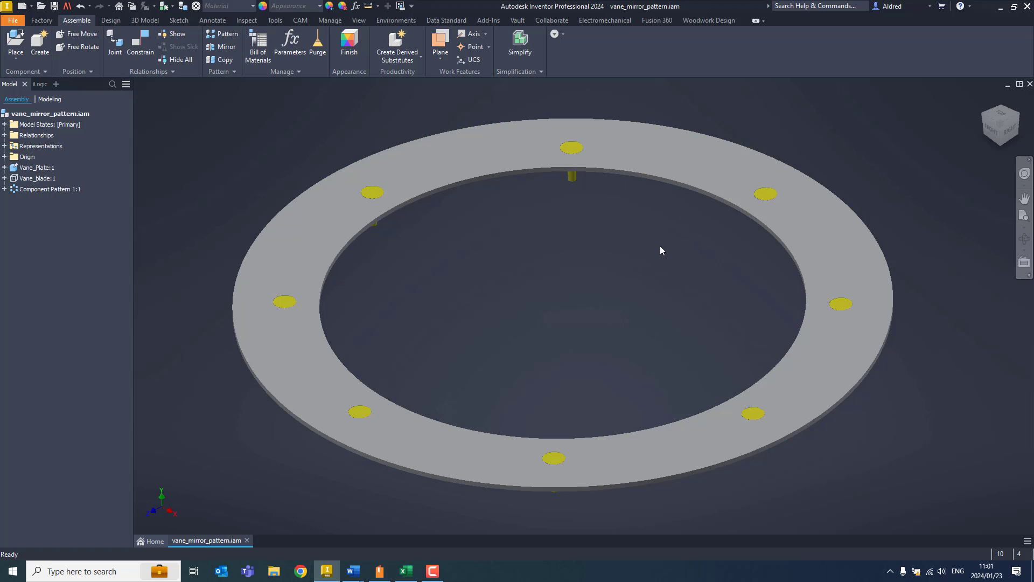
Edit Vane_Plate in place, set Circular Pattern2 to 10 holes, and return to the assembly.
{"action": "double_click", "coordinate": [37, 168]}
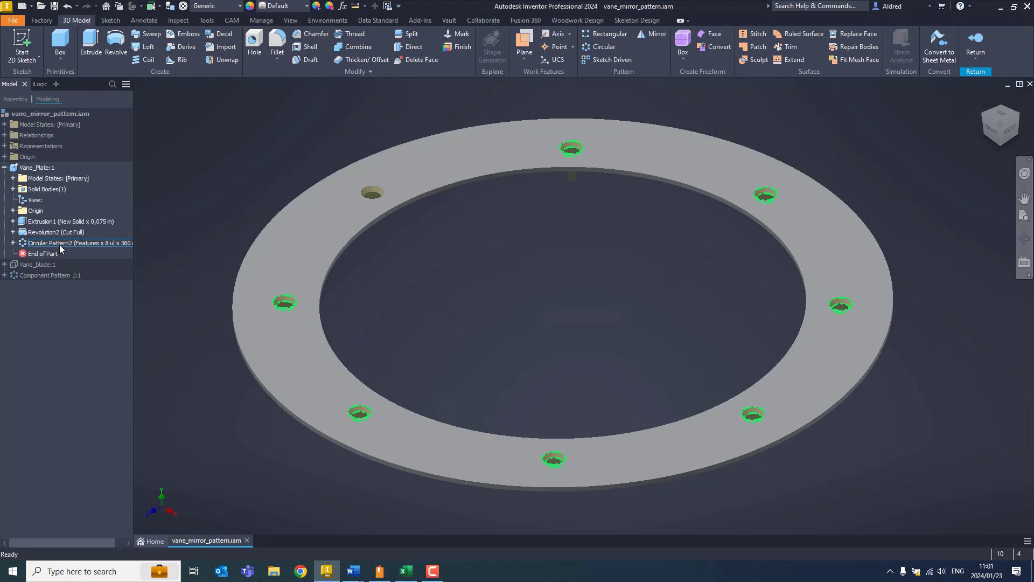
{"action": "left_click", "coordinate": [64, 243]}
{"action": "double_click", "coordinate": [64, 243]}
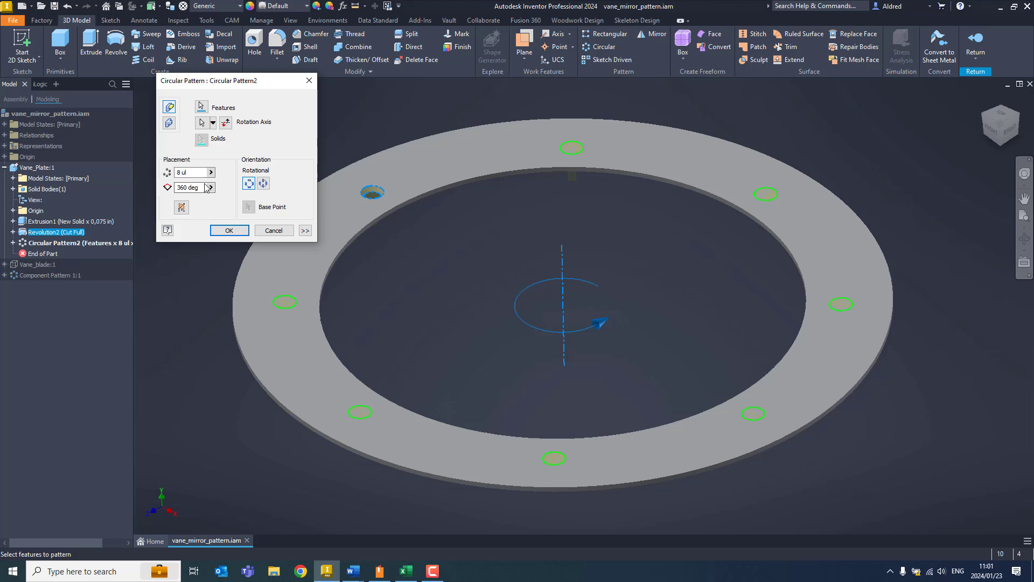
{"action": "type", "text": "10"}
{"action": "key", "text": "Return"}
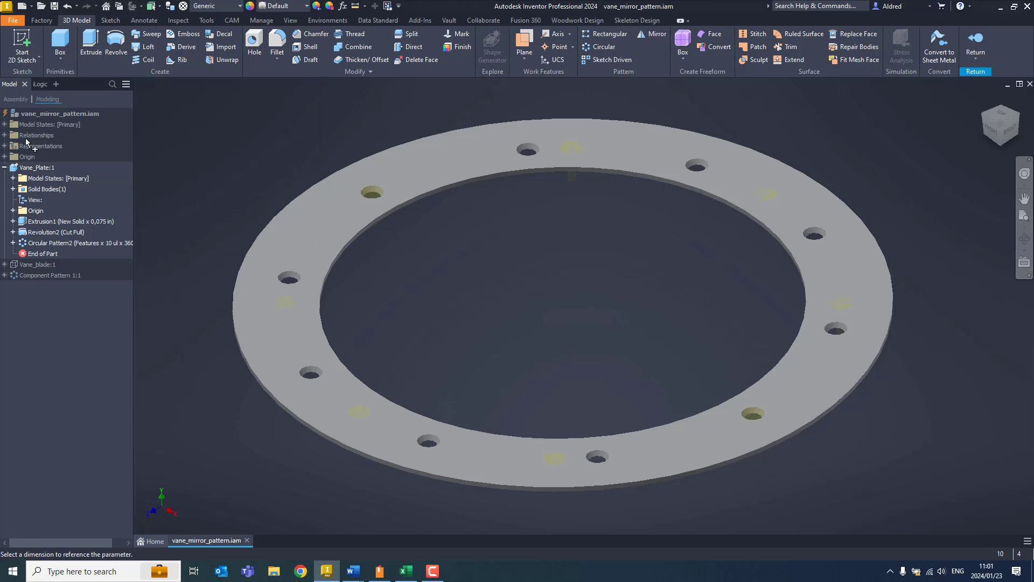
{"action": "left_click", "coordinate": [968, 40]}
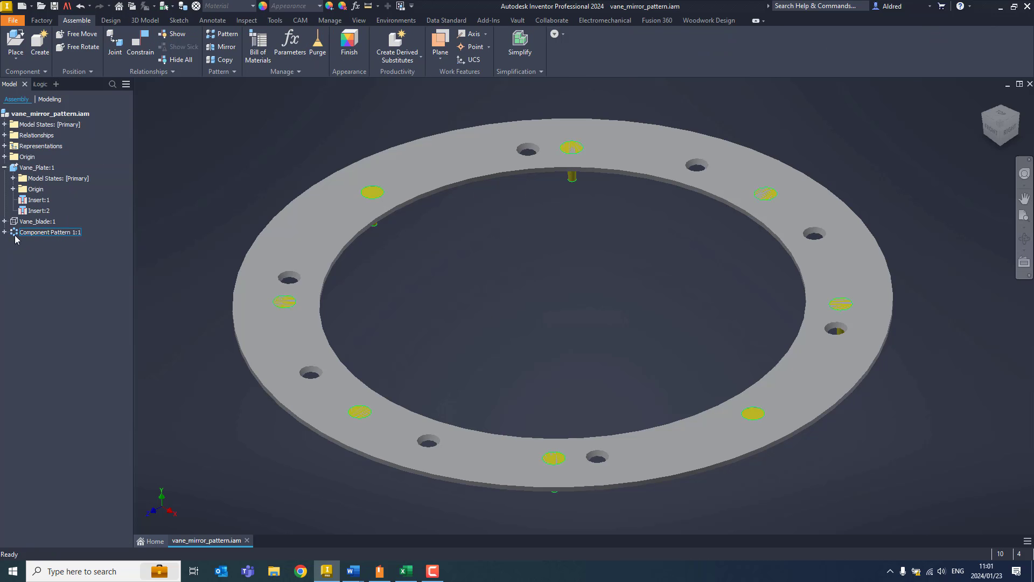
Change Component Pattern 1:1's occurrence count to 12.
{"action": "double_click", "coordinate": [49, 232]}
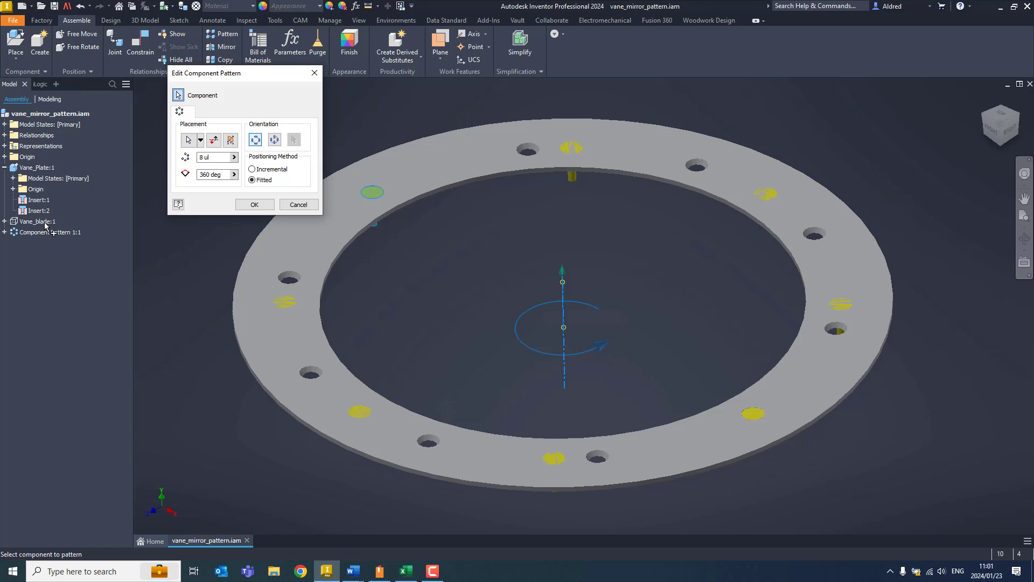
{"action": "type", "text": "12"}
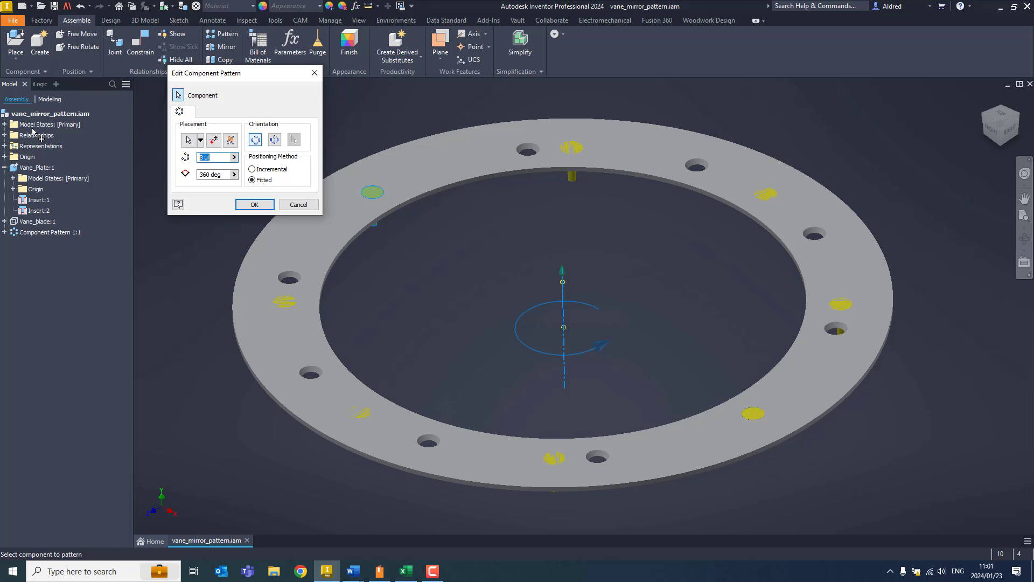
{"action": "key", "text": "Return"}
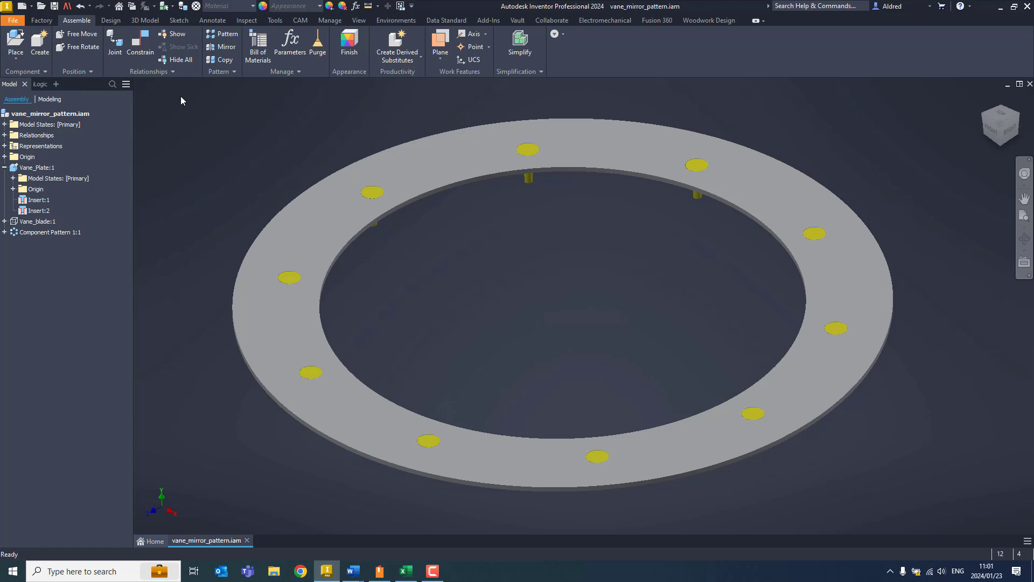
Delete the existing stud component pattern from the browser.
{"action": "left_click", "coordinate": [25, 235]}
{"action": "right_click", "coordinate": [25, 237]}
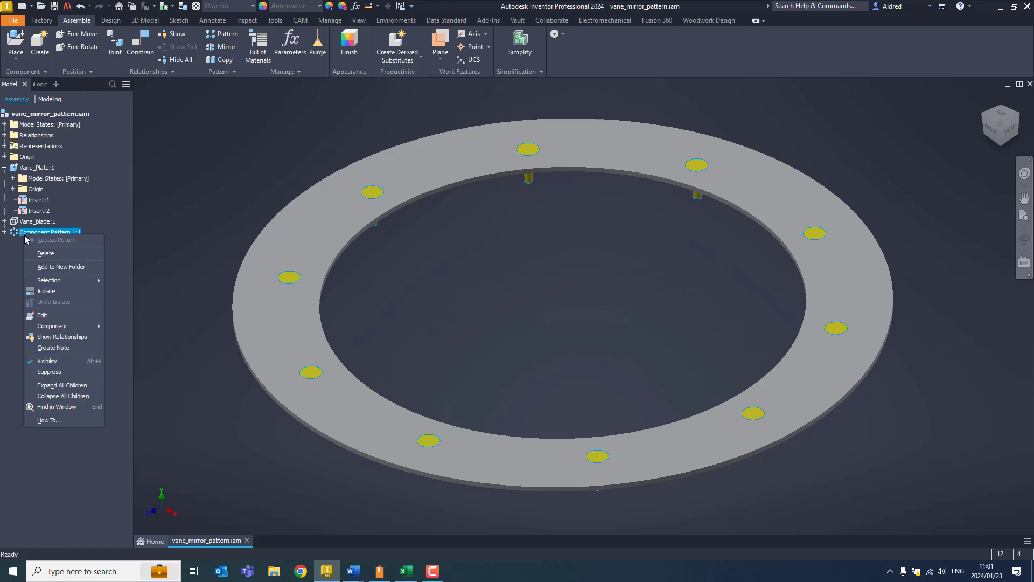
{"action": "left_click", "coordinate": [49, 256]}
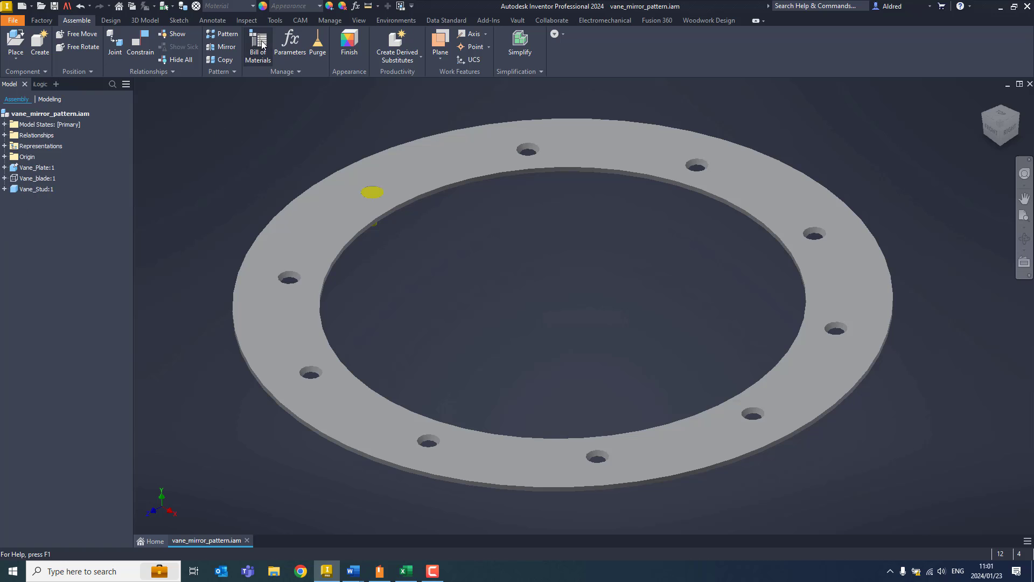
Create an associative Vane_Stud pattern that follows the plate's Circular Pattern2.
{"action": "left_click", "coordinate": [225, 37]}
{"action": "scroll", "coordinate": [503, 261], "scroll_direction": "up", "scroll_amount": 3}
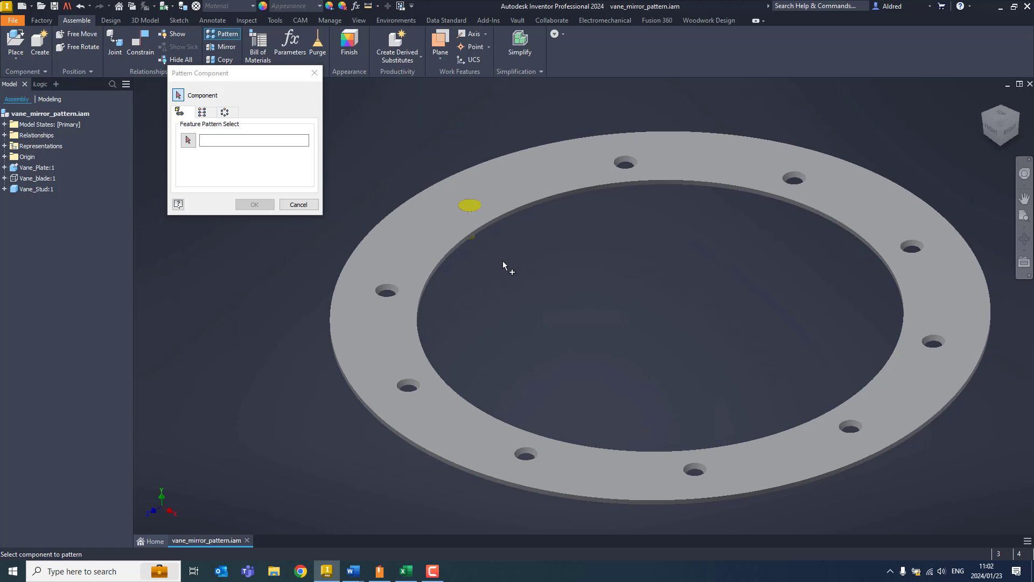
{"action": "left_click", "coordinate": [446, 221]}
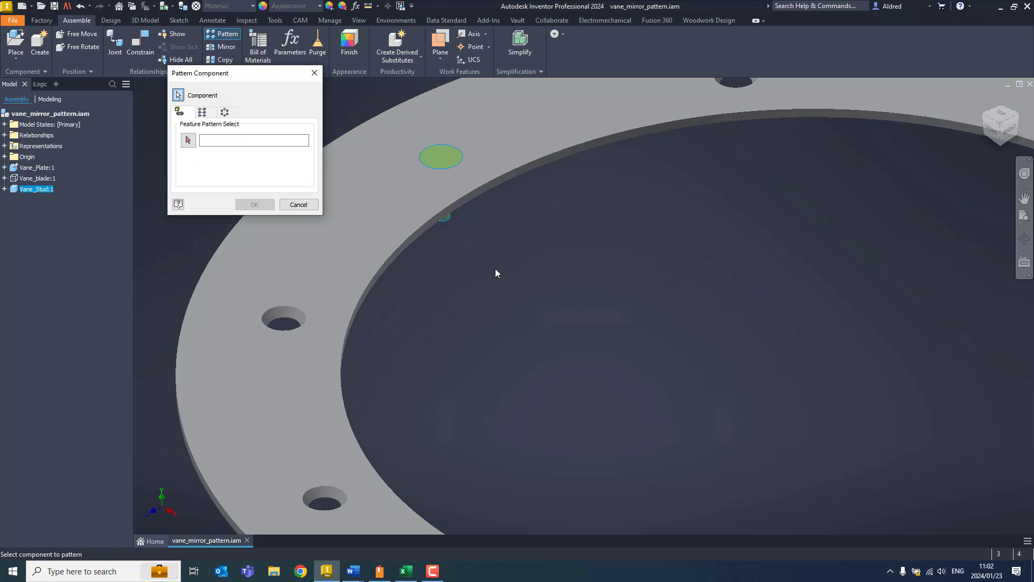
{"action": "left_click", "coordinate": [189, 142]}
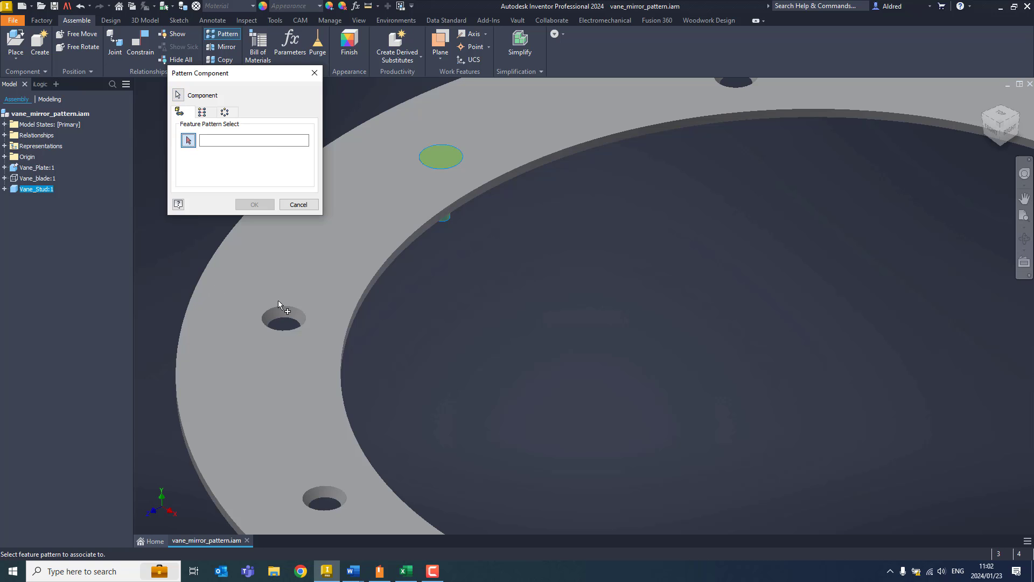
{"action": "left_click", "coordinate": [283, 316]}
{"action": "scroll", "coordinate": [559, 302], "scroll_direction": "down", "scroll_amount": 5}
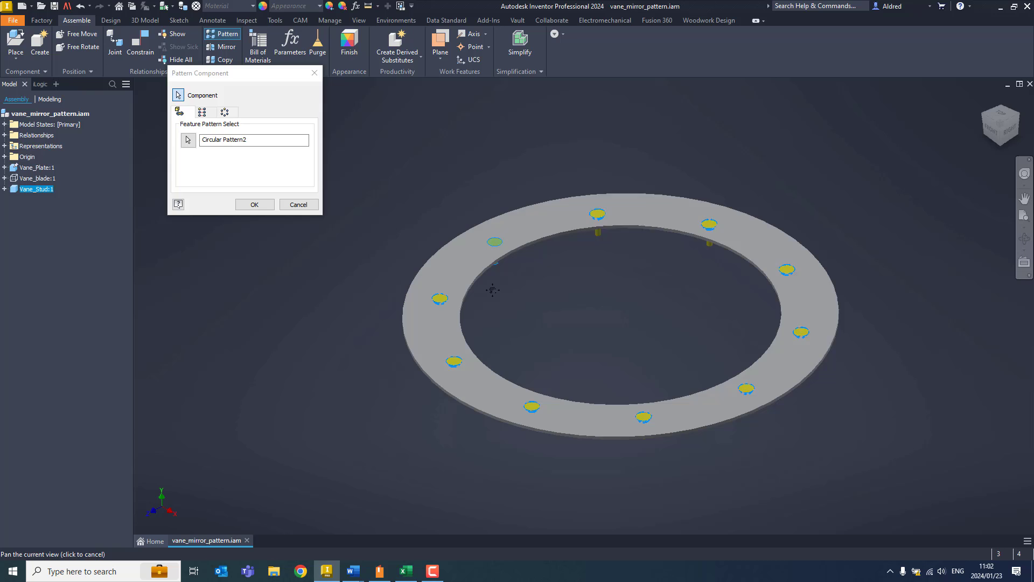
{"action": "middle_click_drag", "start_coordinate": [492, 289], "coordinate": [486, 300]}
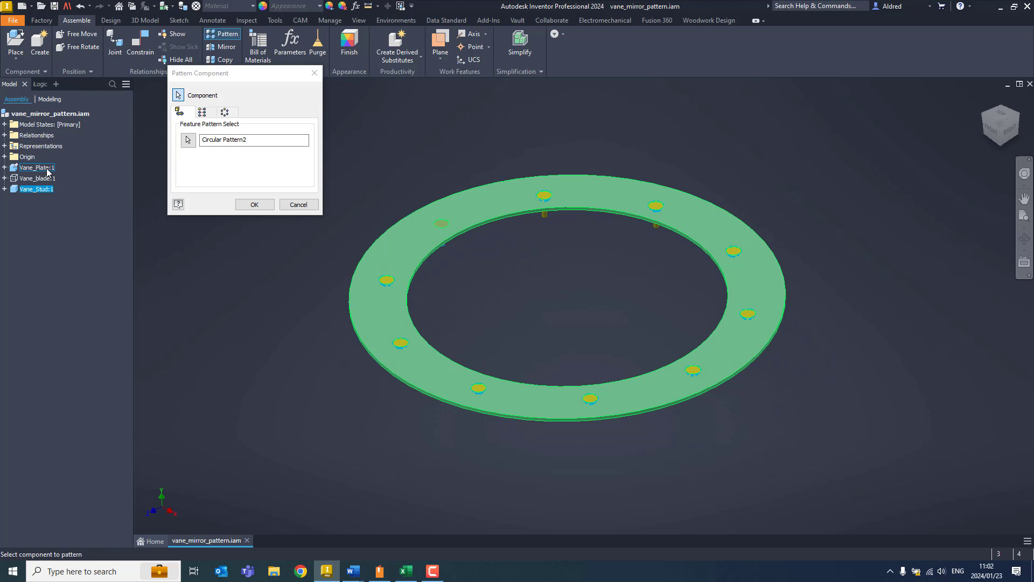
{"action": "left_click", "coordinate": [255, 204]}
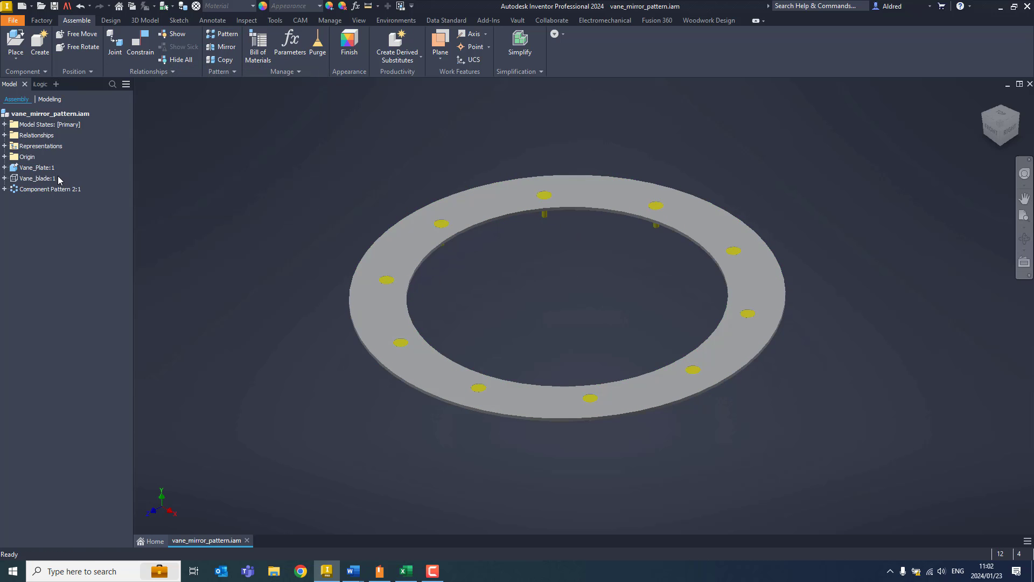
Set Vane_Plate's Circular Pattern2 to 2 holes and return to the top-level assembly.
{"action": "left_click", "coordinate": [40, 168]}
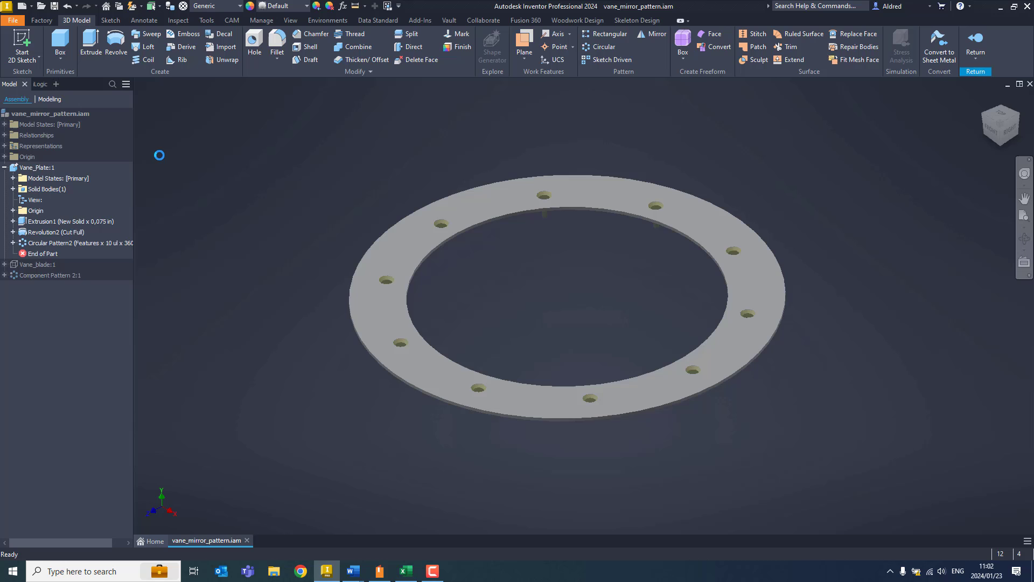
{"action": "double_click", "coordinate": [91, 243]}
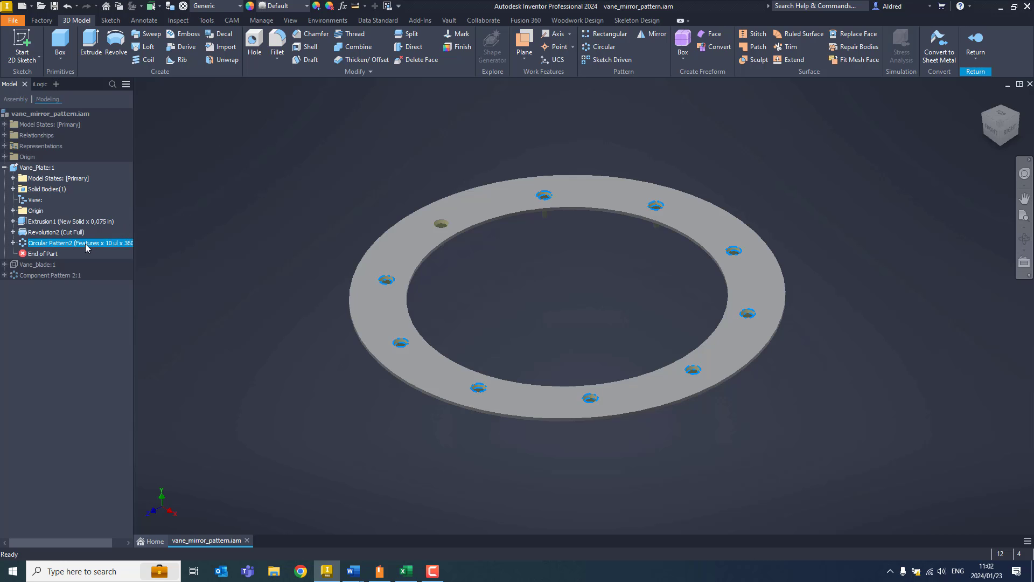
{"action": "left_click", "coordinate": [189, 172]}
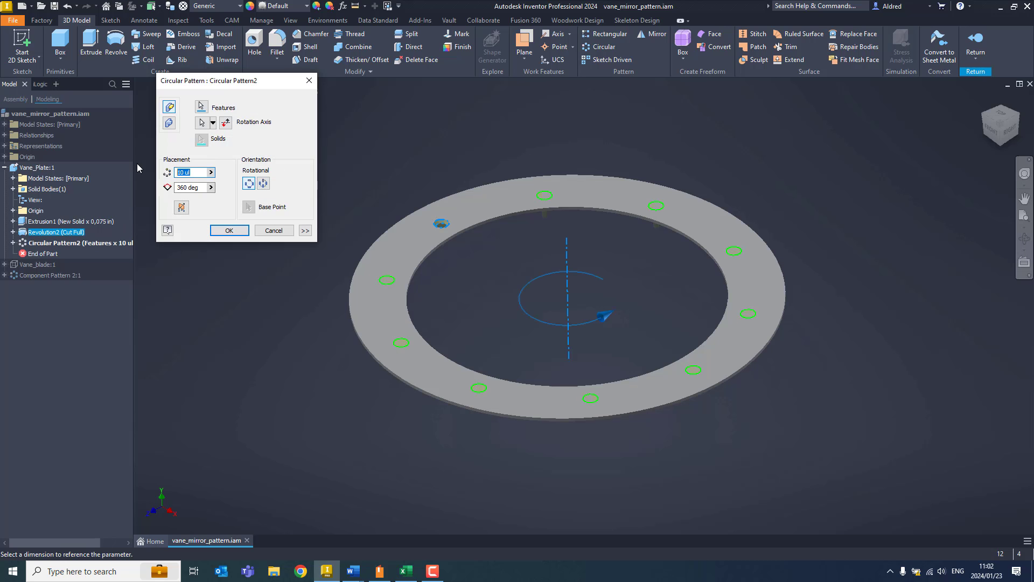
{"action": "type", "text": "2"}
{"action": "left_click", "coordinate": [229, 230]}
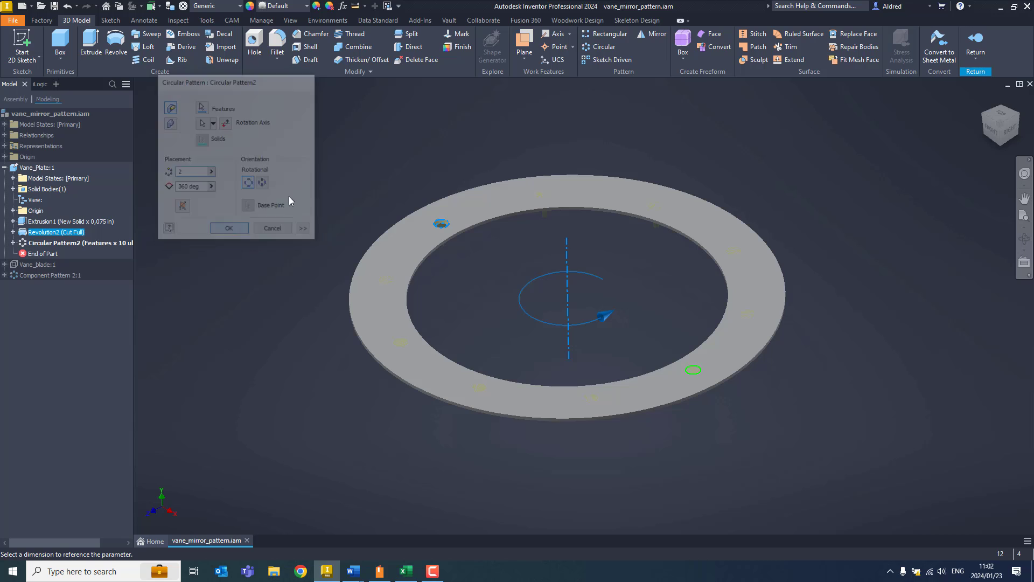
{"action": "left_click", "coordinate": [977, 59]}
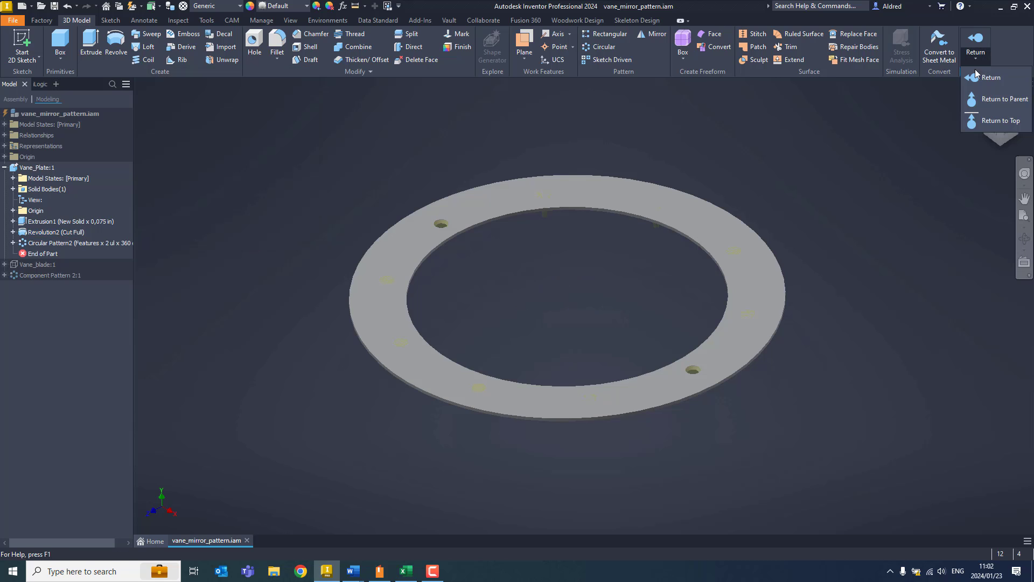
{"action": "left_click", "coordinate": [974, 117]}
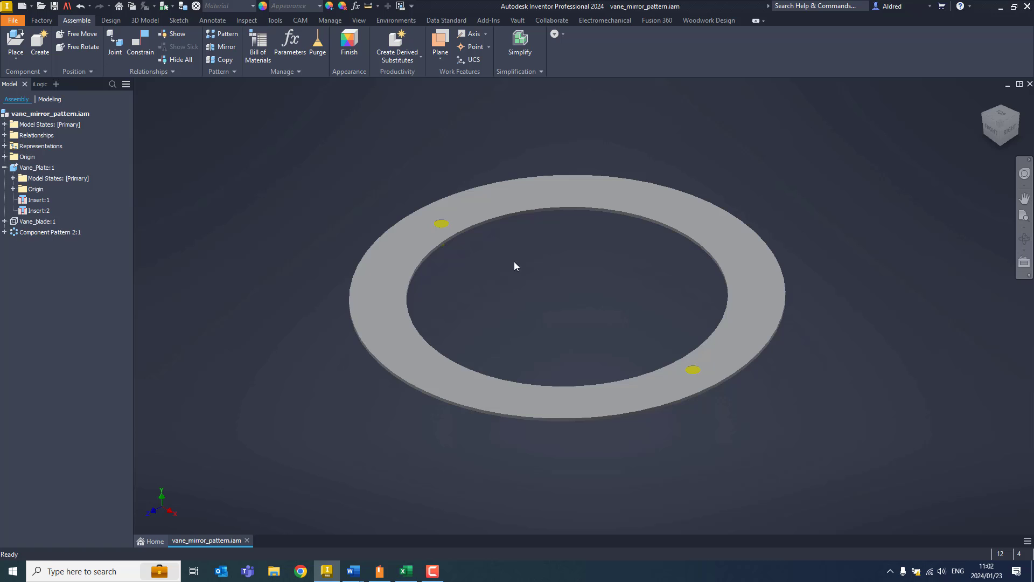
Confirm in the bill of materials that Vane_Stud's quantity is 2.
{"action": "left_click", "coordinate": [258, 46]}
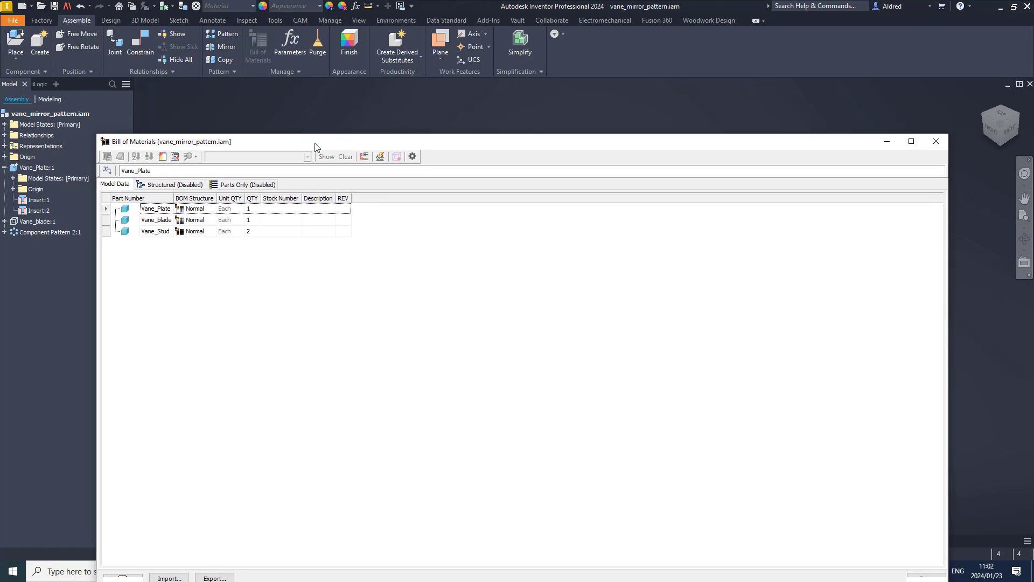
{"action": "left_click", "coordinate": [272, 206]}
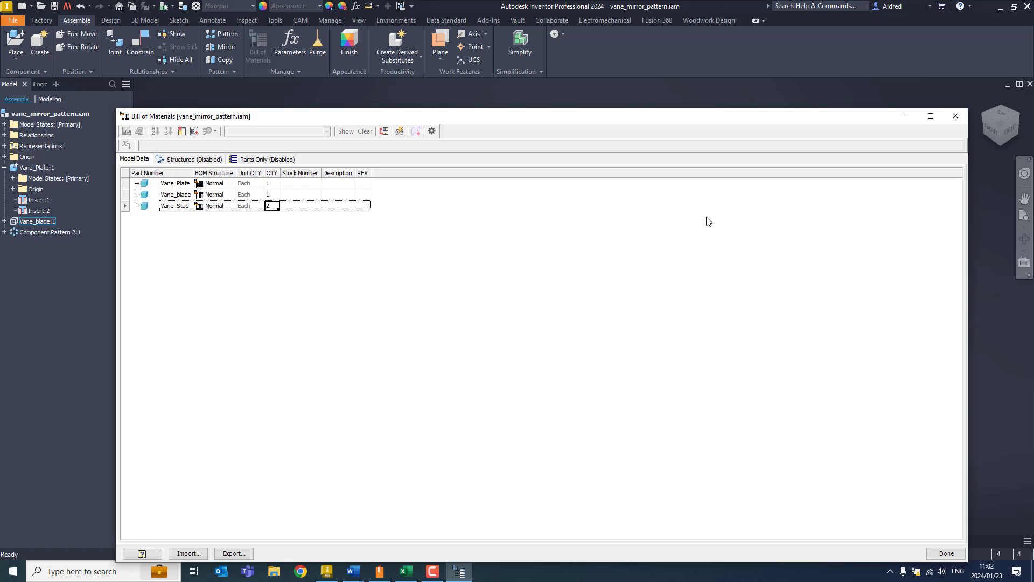
{"action": "left_click", "coordinate": [962, 120]}
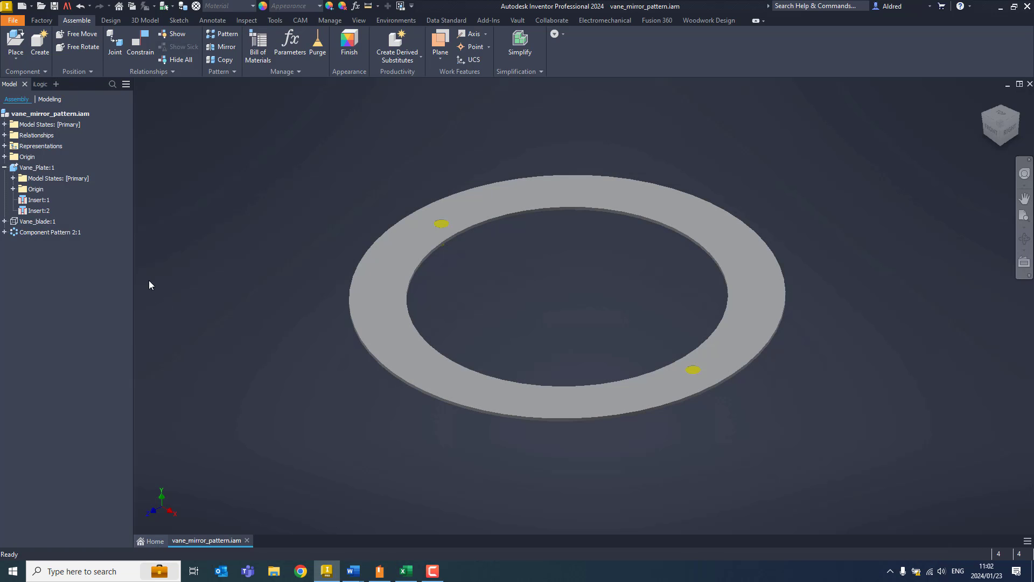
{"action": "left_click", "coordinate": [43, 170]}
Change Vane_Plate's Circular Pattern2 to 7 holes and return to the assembly.
{"action": "double_click", "coordinate": [43, 170]}
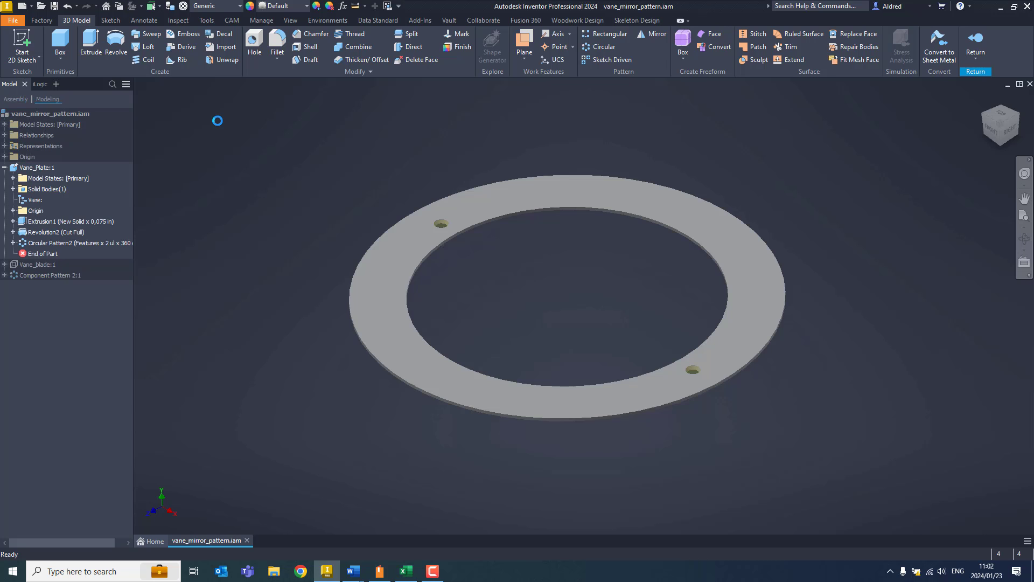
{"action": "double_click", "coordinate": [84, 242]}
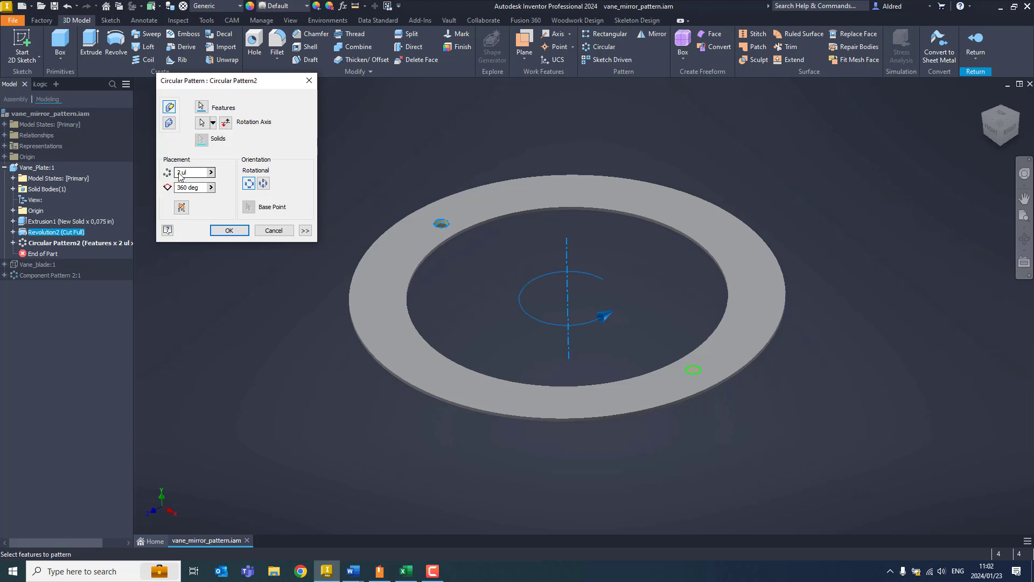
{"action": "type", "text": "7"}
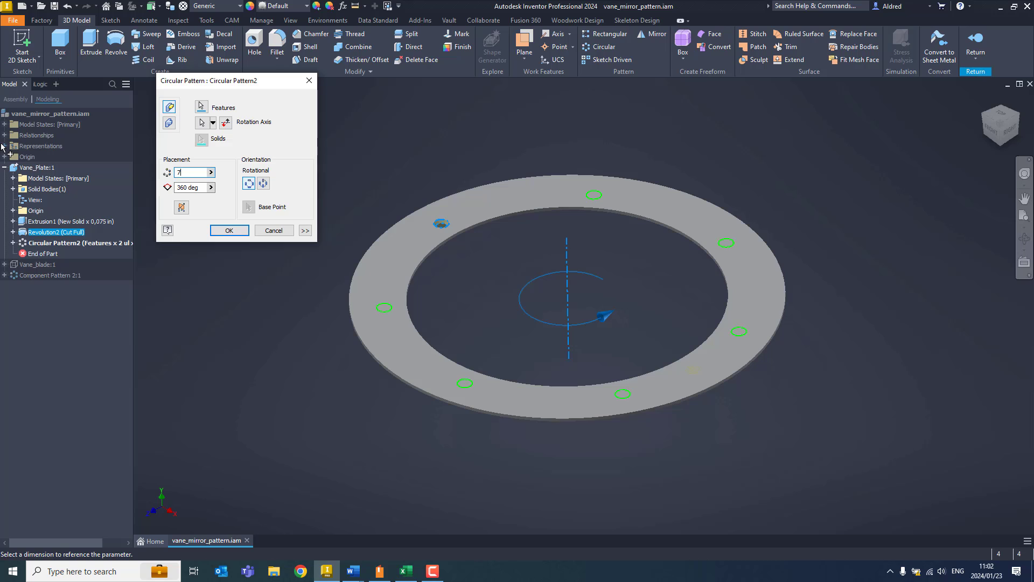
{"action": "left_click", "coordinate": [236, 232]}
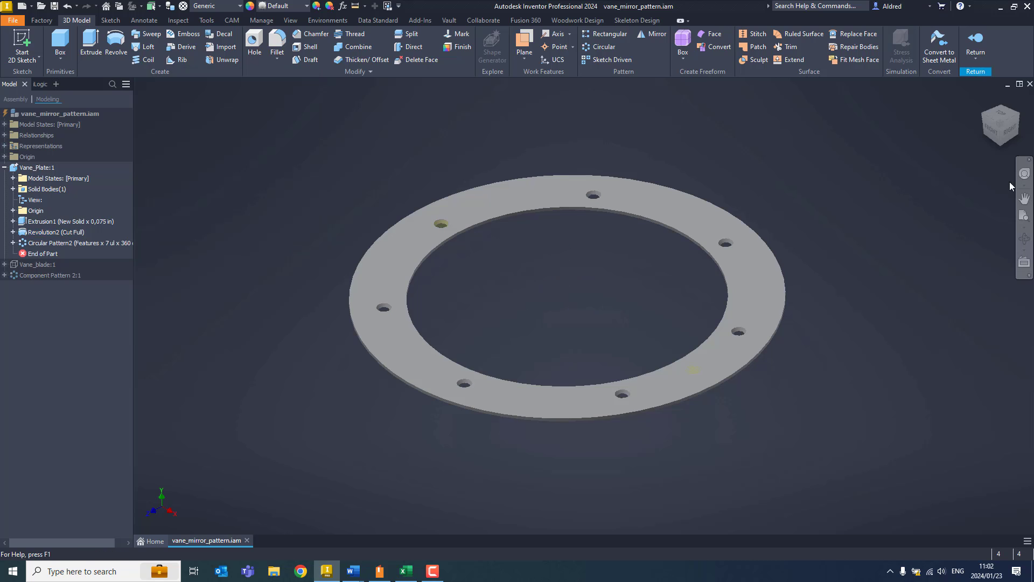
{"action": "left_click", "coordinate": [983, 39]}
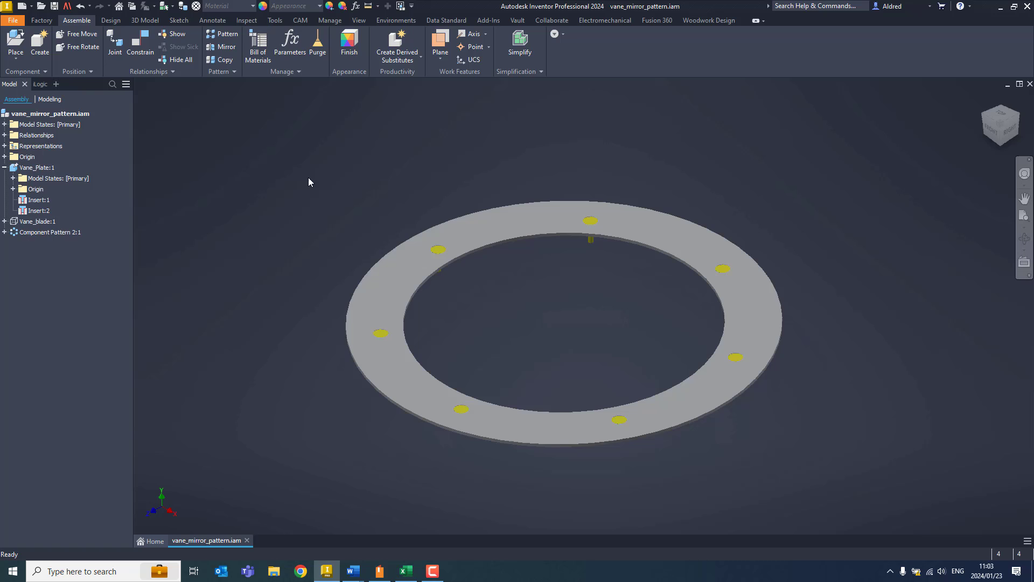
Start a Pattern Component, compare Circular and Rectangular, then choose the Associative option.
{"action": "left_click", "coordinate": [233, 40]}
{"action": "left_click", "coordinate": [225, 112]}
{"action": "left_click", "coordinate": [204, 112]}
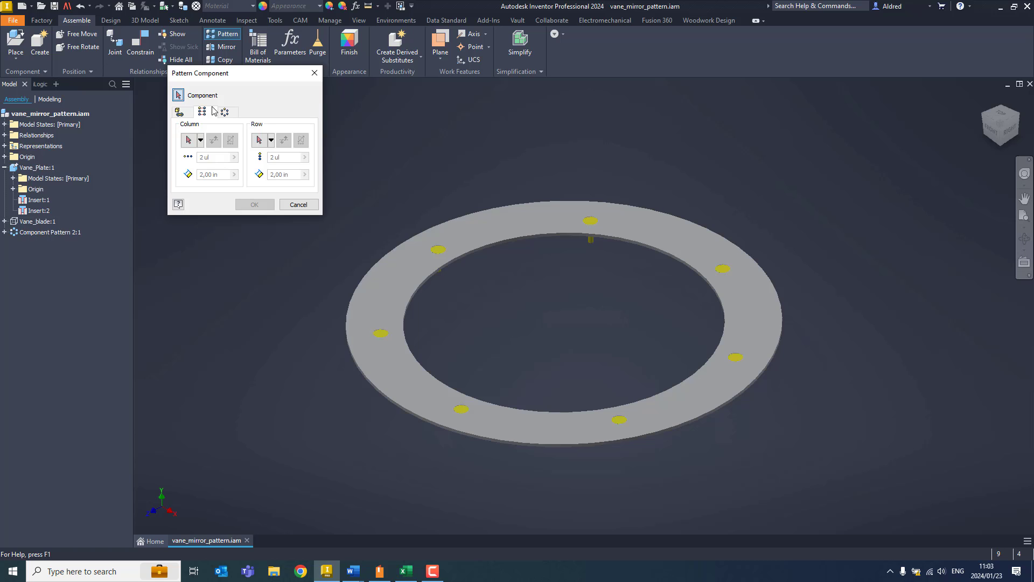
{"action": "left_click", "coordinate": [181, 112]}
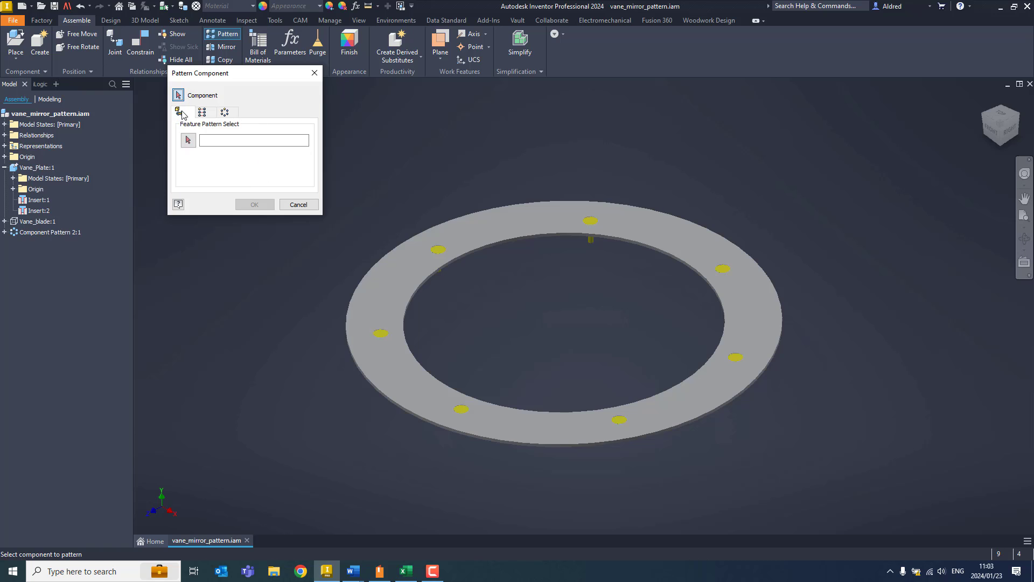